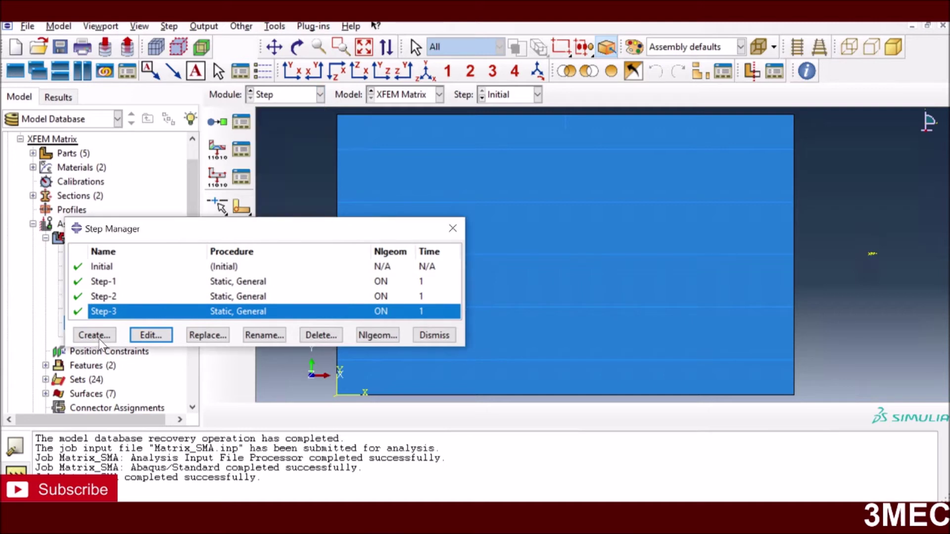
# - Abandon a new Coupled temp-displacement step, keeping the three existing steps, and switch to the Load module
pyautogui.click(95, 335)
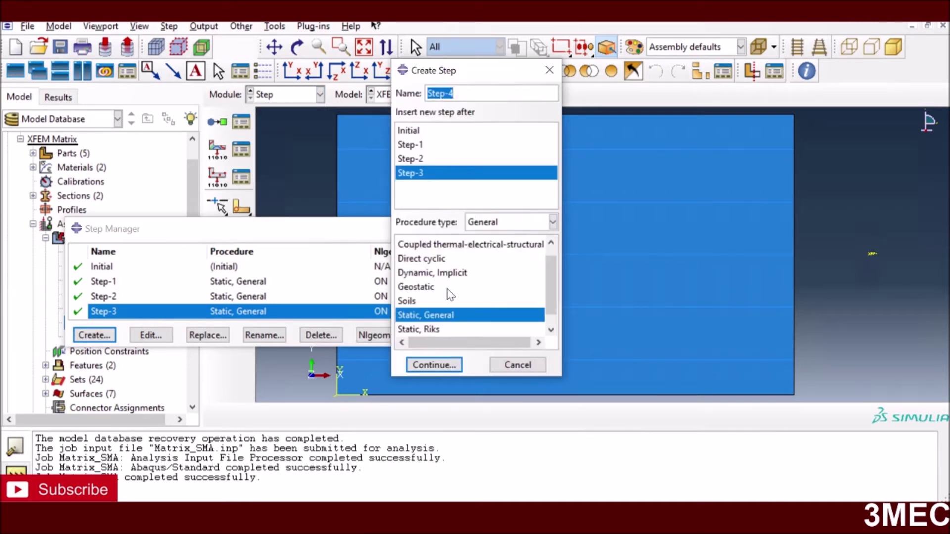
pyautogui.scroll(1, 470, 277)
pyautogui.click(463, 243)
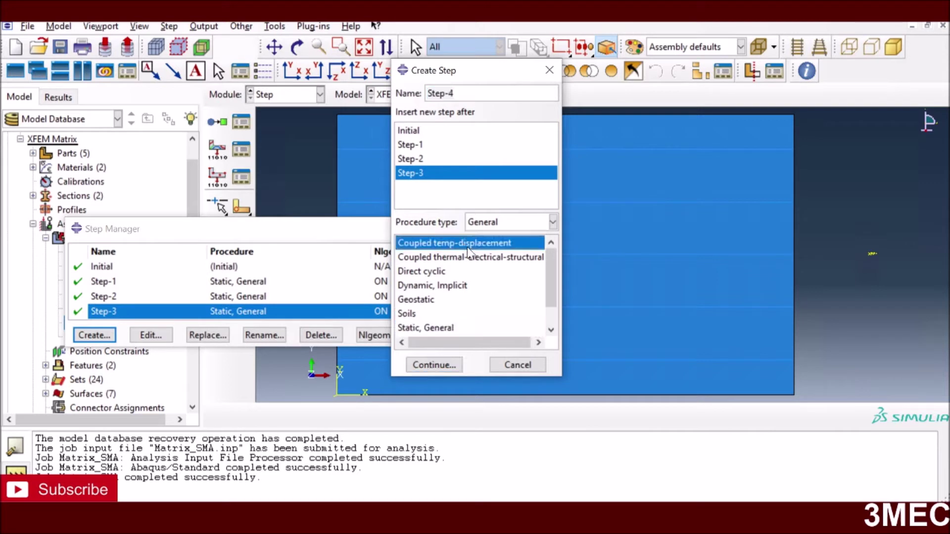
pyautogui.click(517, 365)
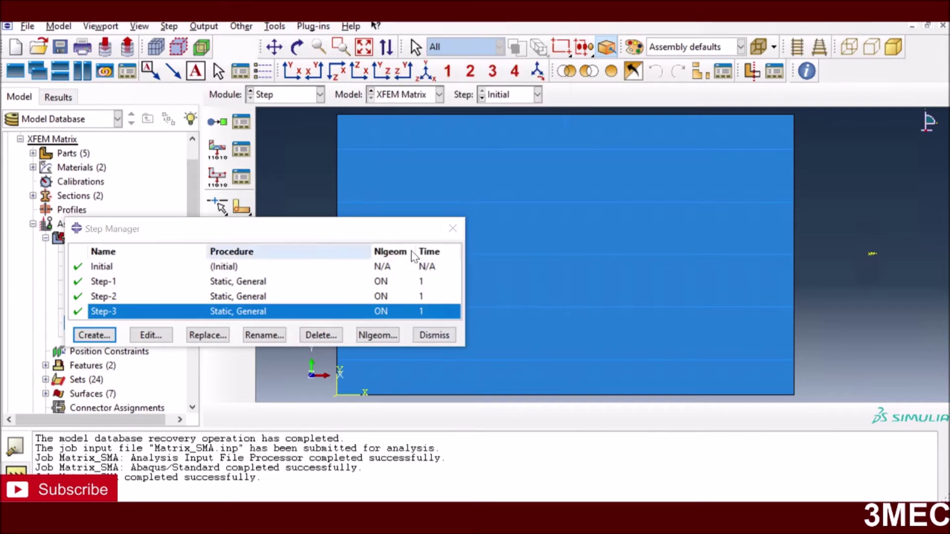
pyautogui.click(435, 335)
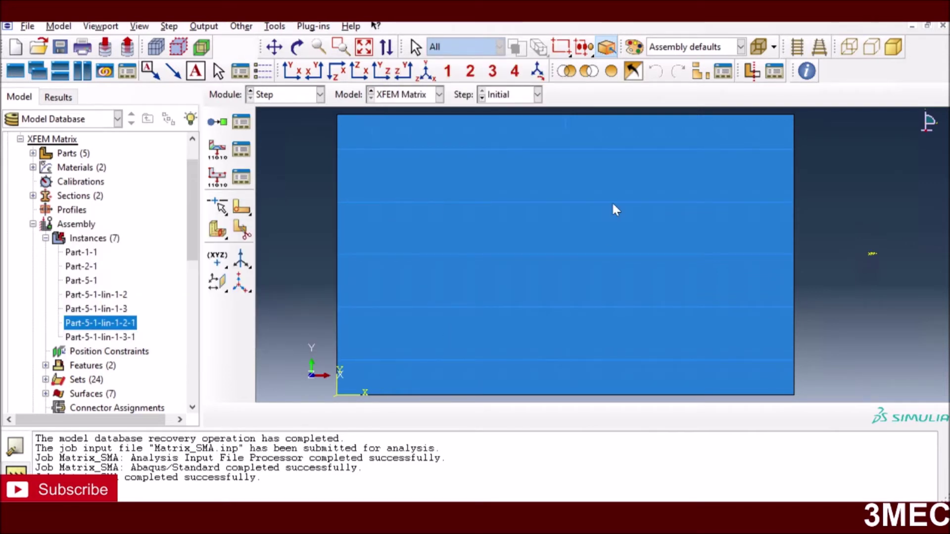
pyautogui.click(293, 98)
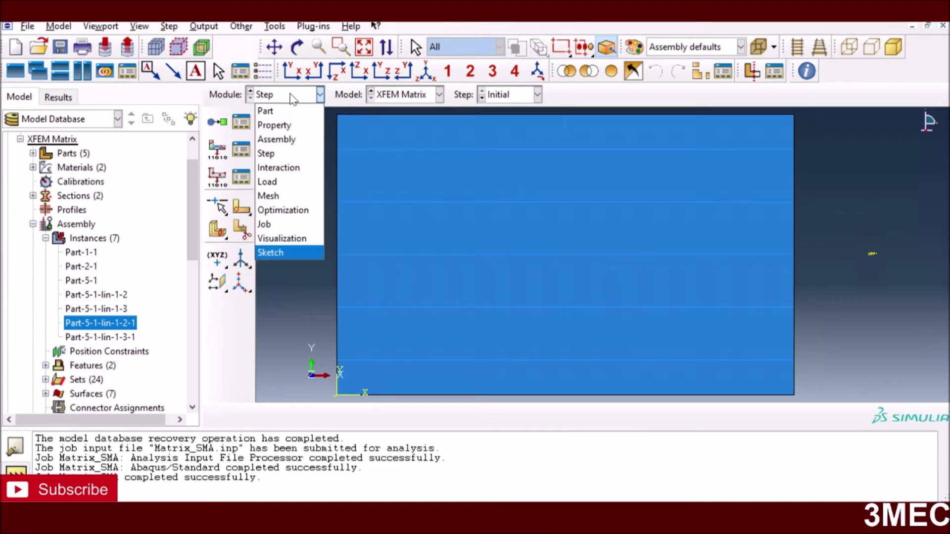
pyautogui.click(273, 183)
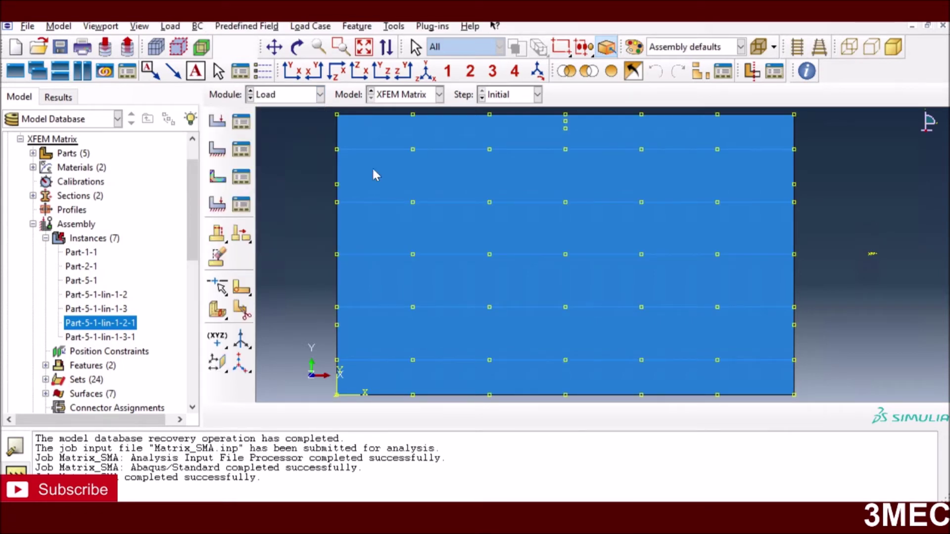
pyautogui.click(241, 122)
pyautogui.click(347, 249)
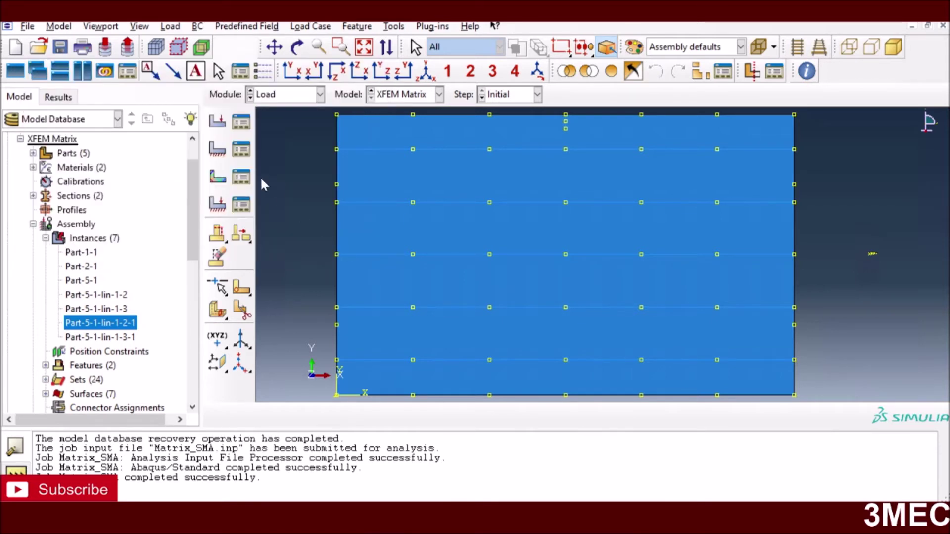
pyautogui.click(241, 150)
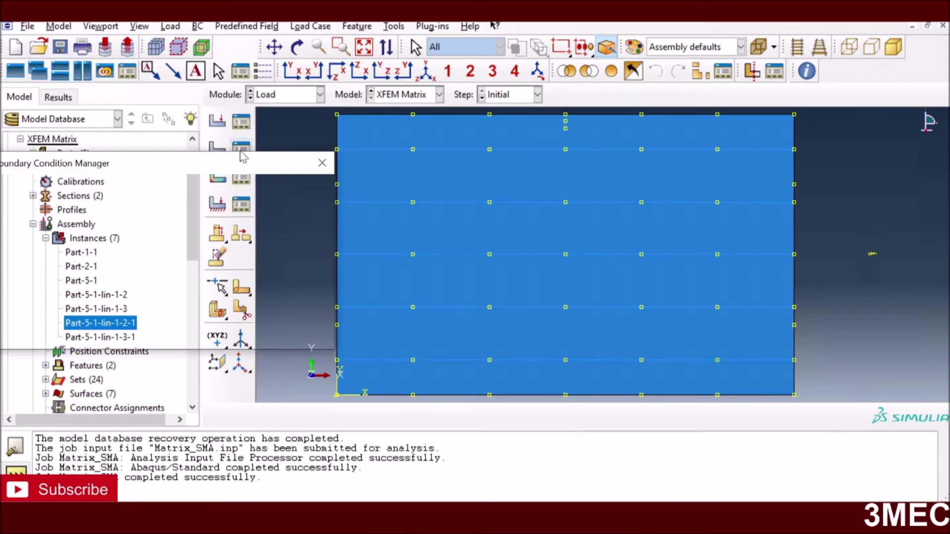
pyautogui.scroll(1, 203, 259)
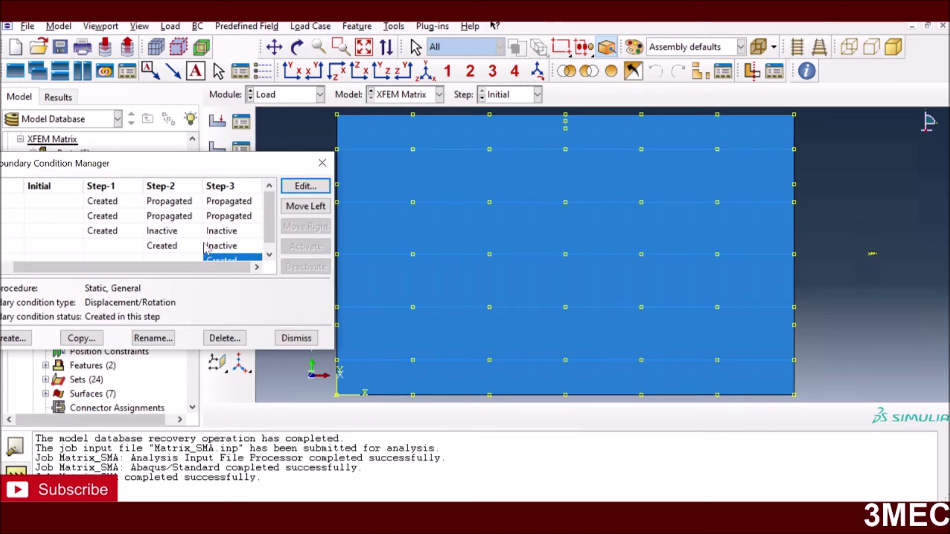
pyautogui.click(91, 203)
pyautogui.click(306, 186)
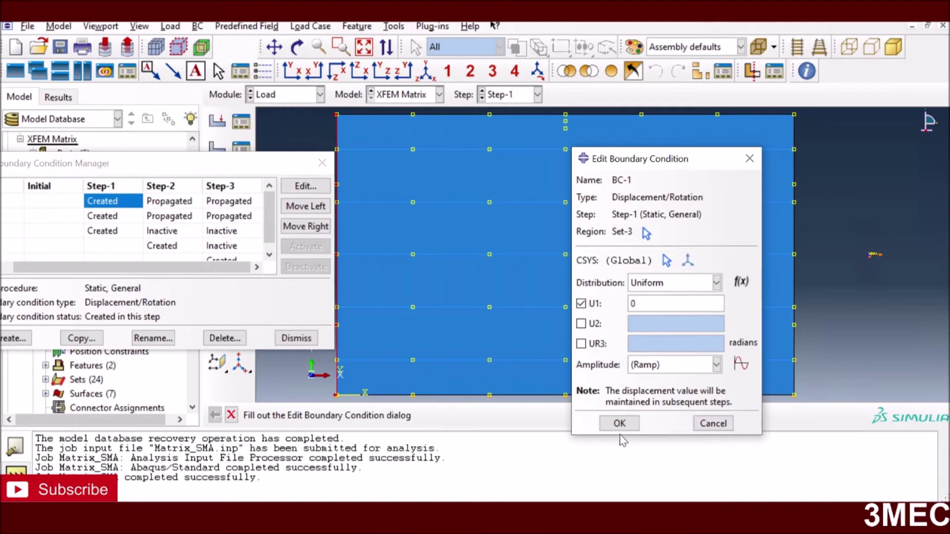
pyautogui.click(619, 424)
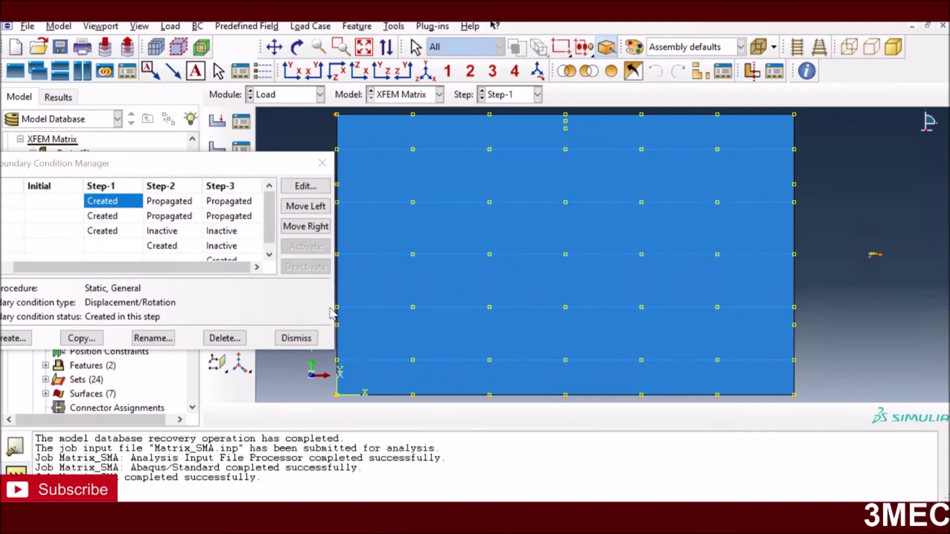
pyautogui.click(99, 217)
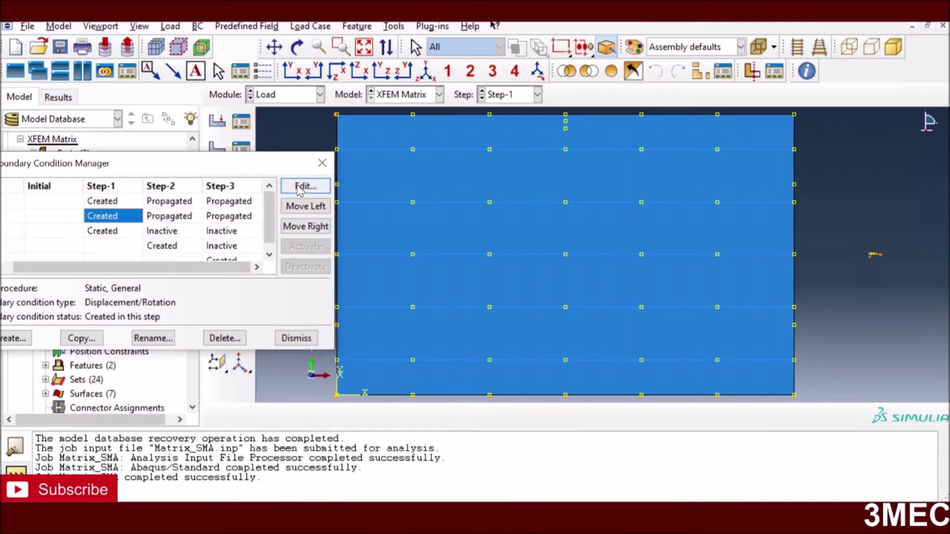
pyautogui.click(300, 188)
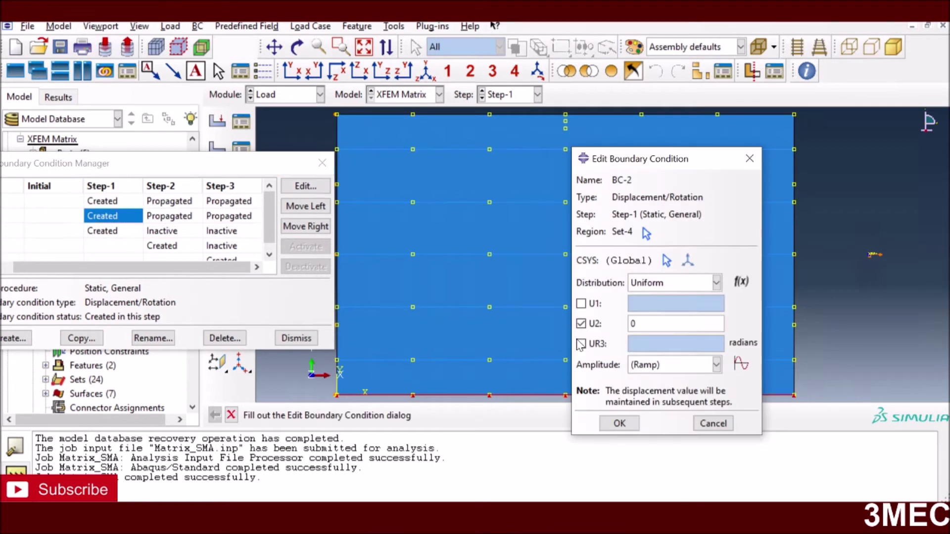
pyautogui.click(619, 423)
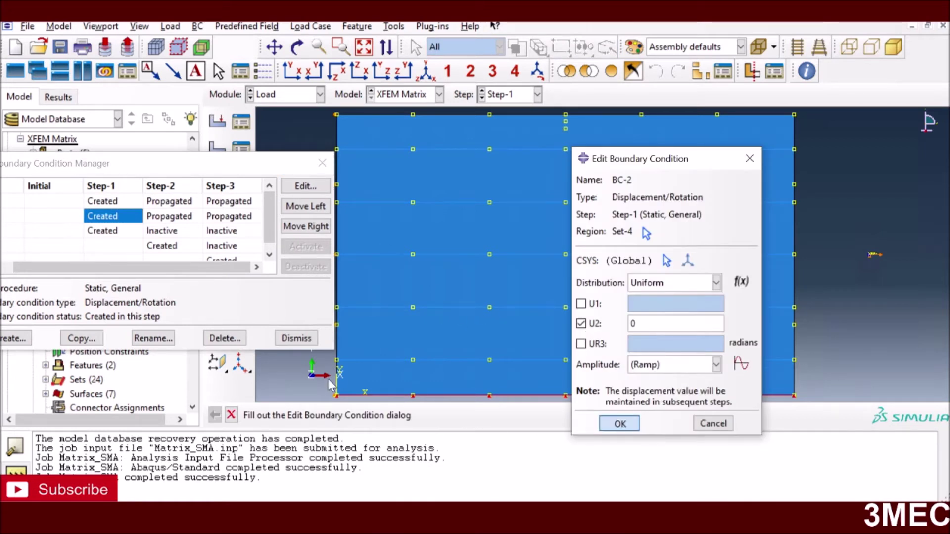
pyautogui.click(136, 231)
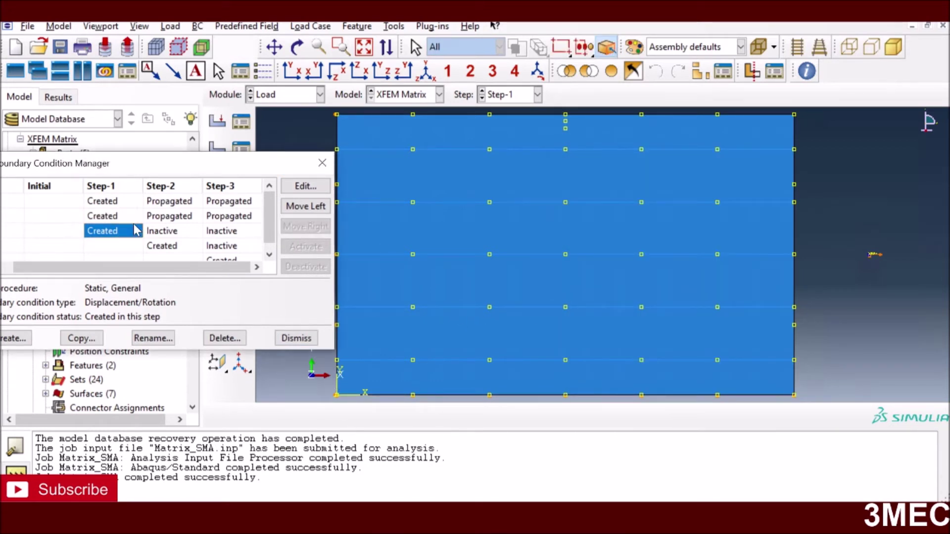
pyautogui.click(303, 187)
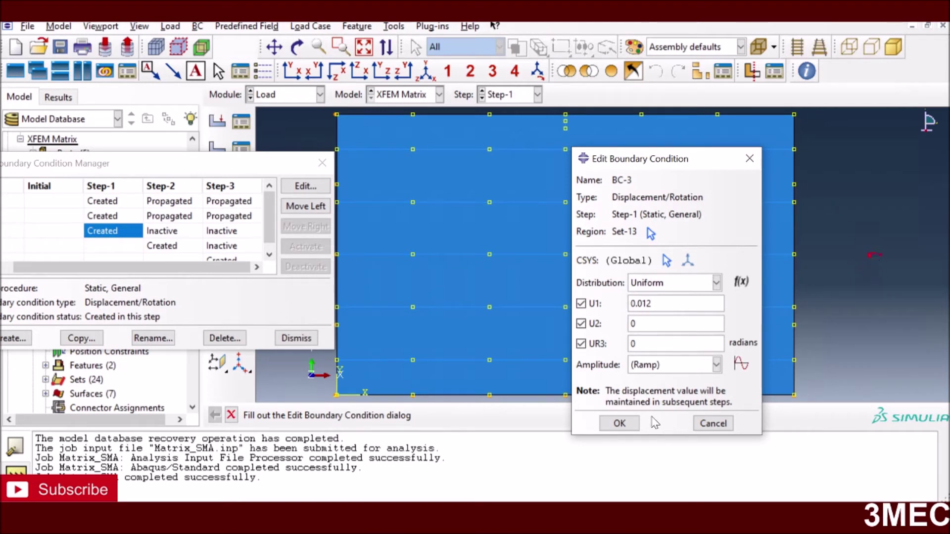
pyautogui.click(616, 423)
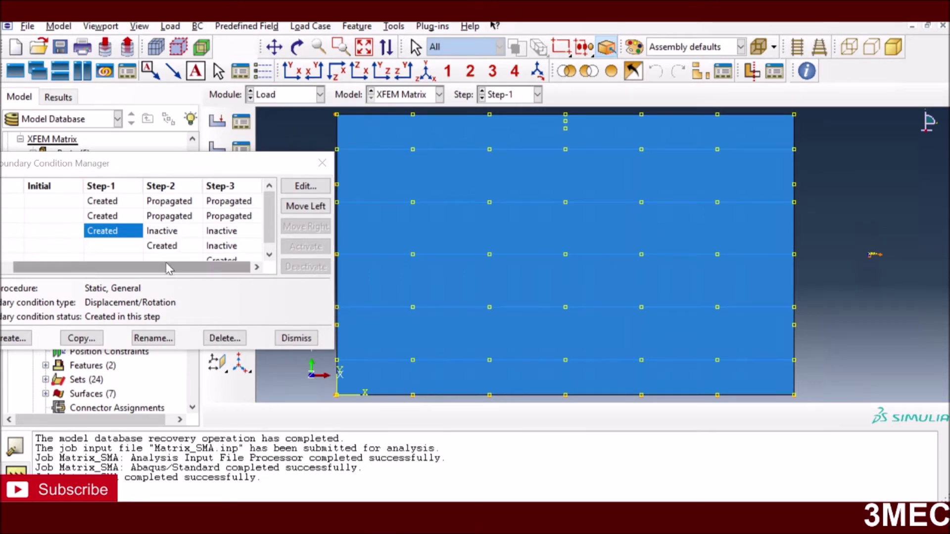
pyautogui.scroll(-1, 260, 241)
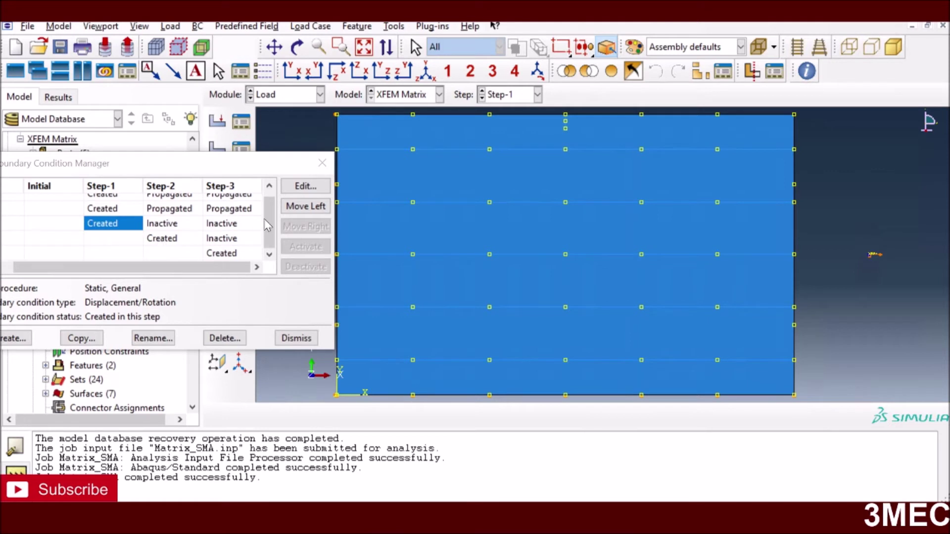
pyautogui.click(160, 238)
pyautogui.click(299, 186)
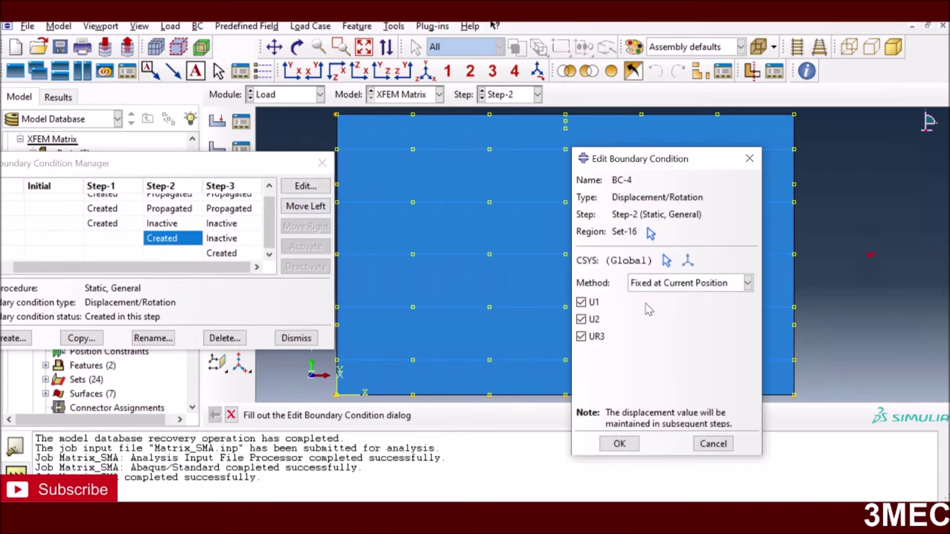
pyautogui.click(620, 444)
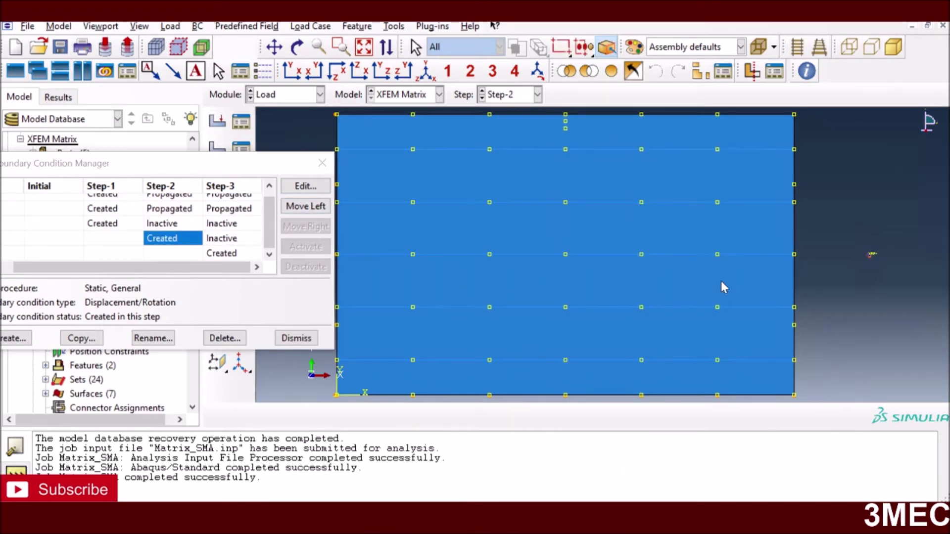
pyautogui.click(230, 262)
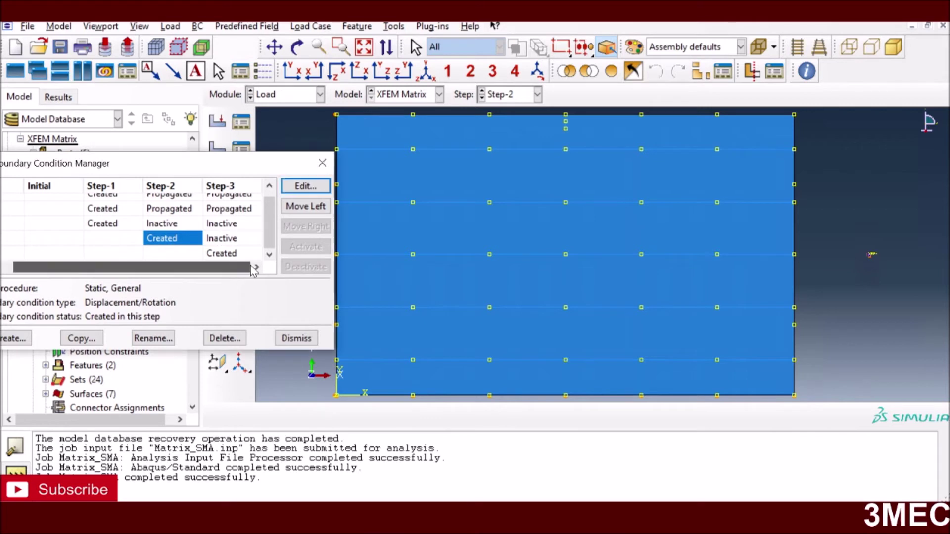
pyautogui.click(222, 253)
pyautogui.click(298, 185)
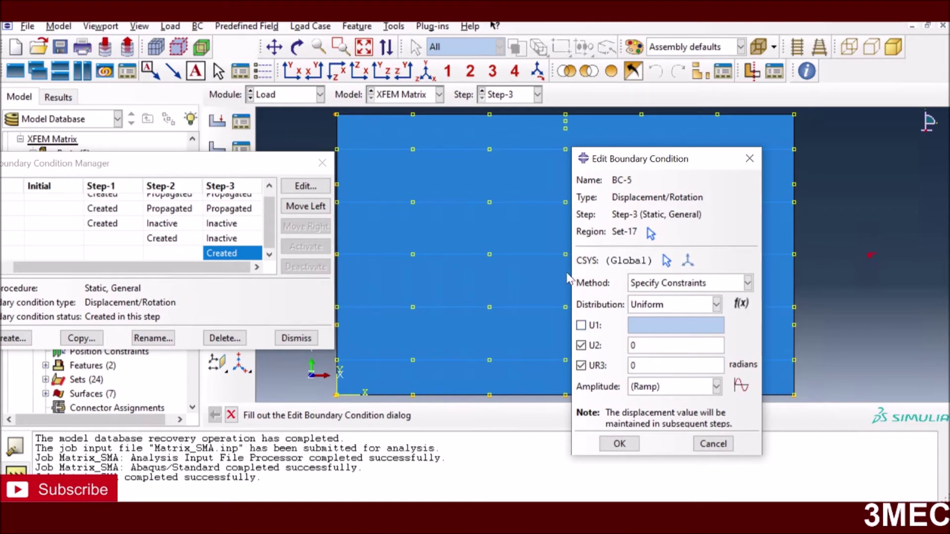
pyautogui.click(619, 443)
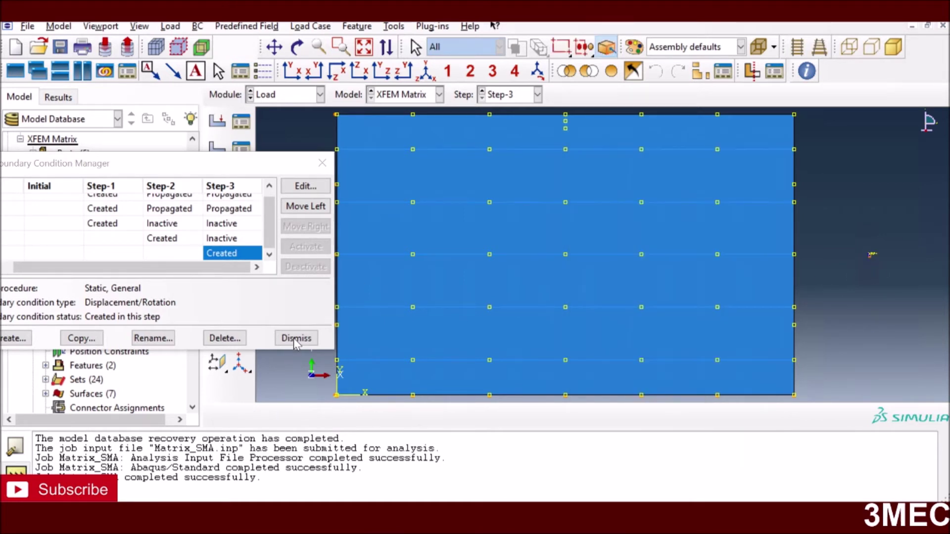
pyautogui.click(296, 338)
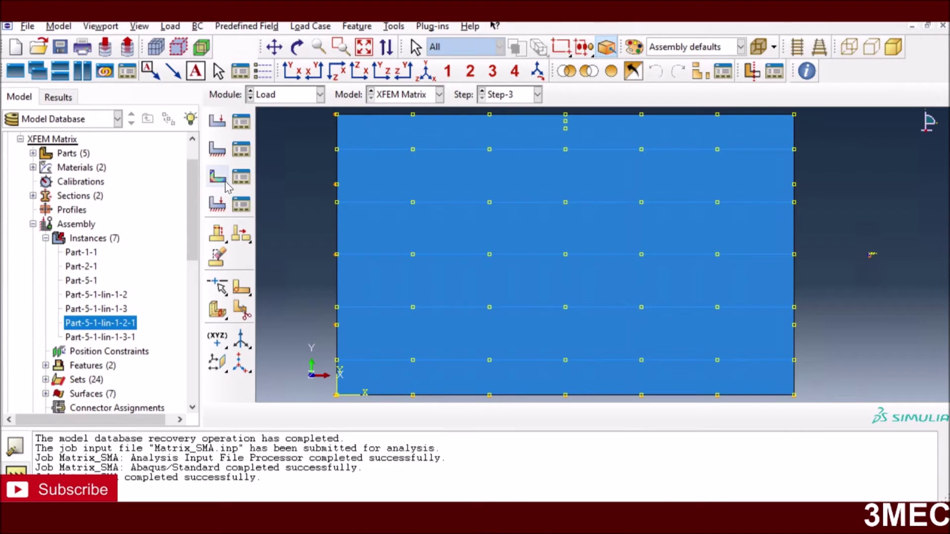
# - Review the Initial temperature field at magnitude 25, accept it unchanged, and close the Predefined Field Manager
pyautogui.click(241, 179)
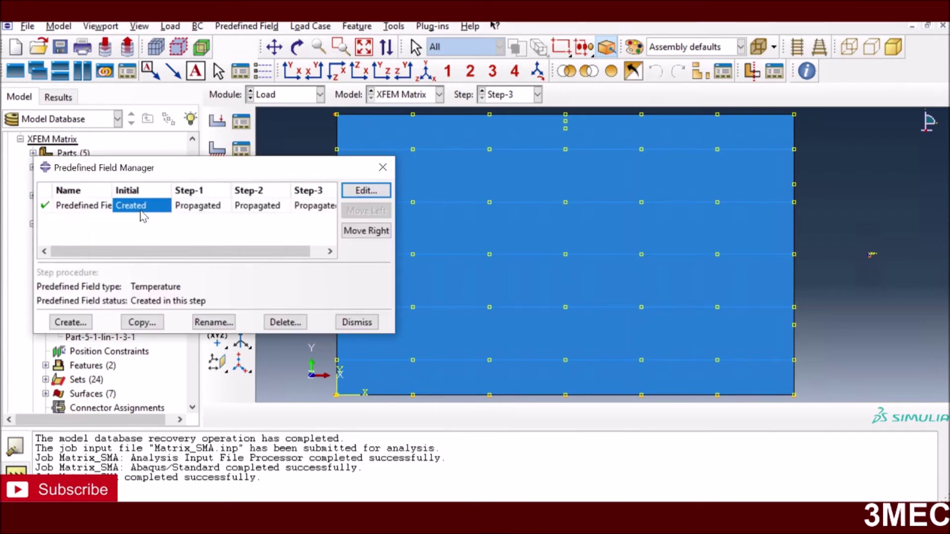
pyautogui.click(349, 190)
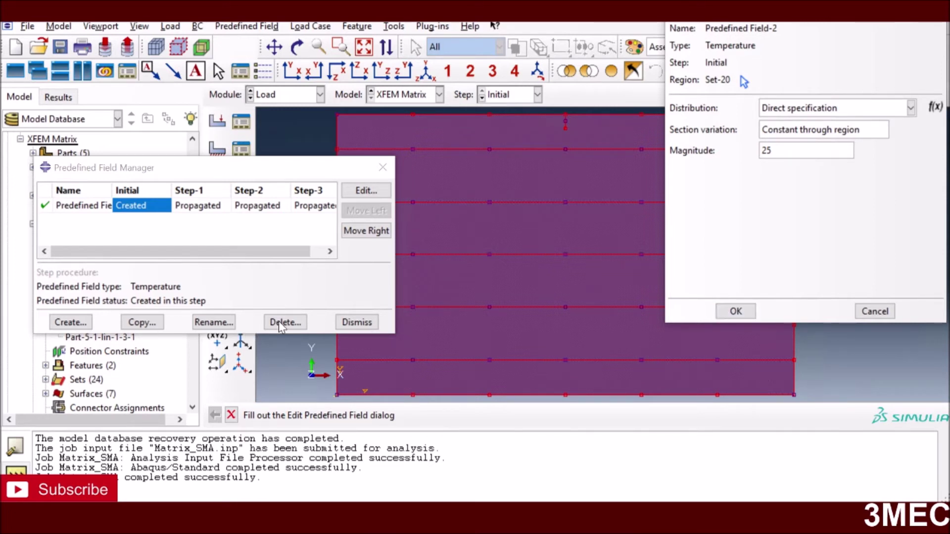
pyautogui.click(736, 312)
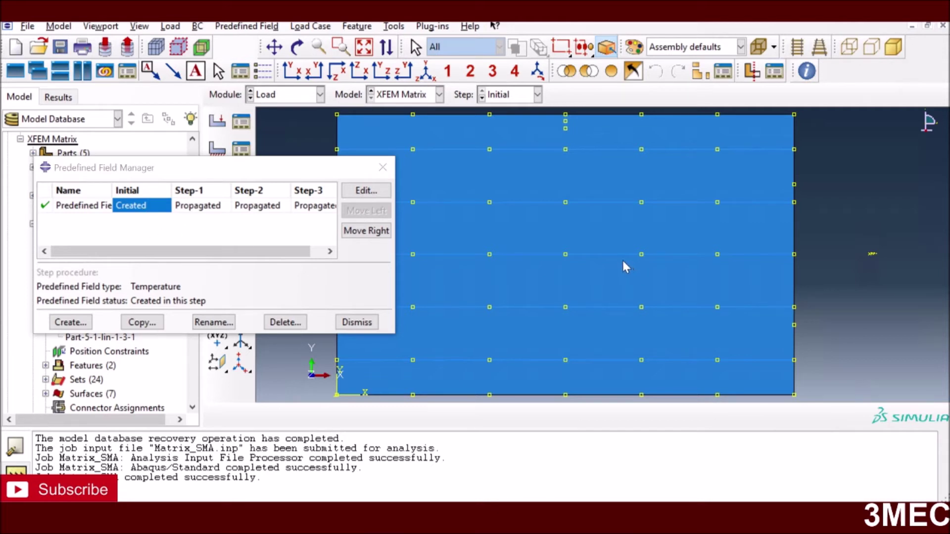
pyautogui.click(357, 323)
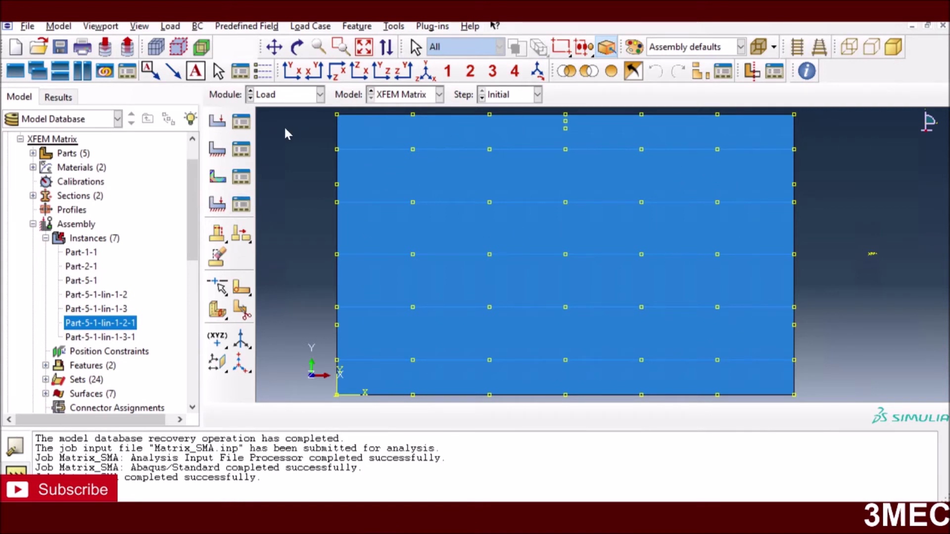
# - Switch to the Mesh module and display Part-5 on its own instead of the assembly
pyautogui.click(279, 97)
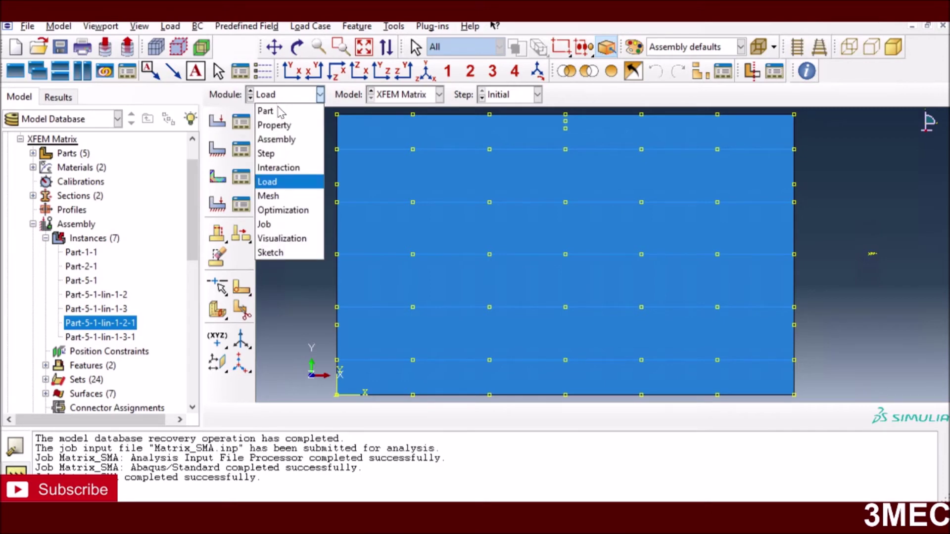
pyautogui.click(277, 196)
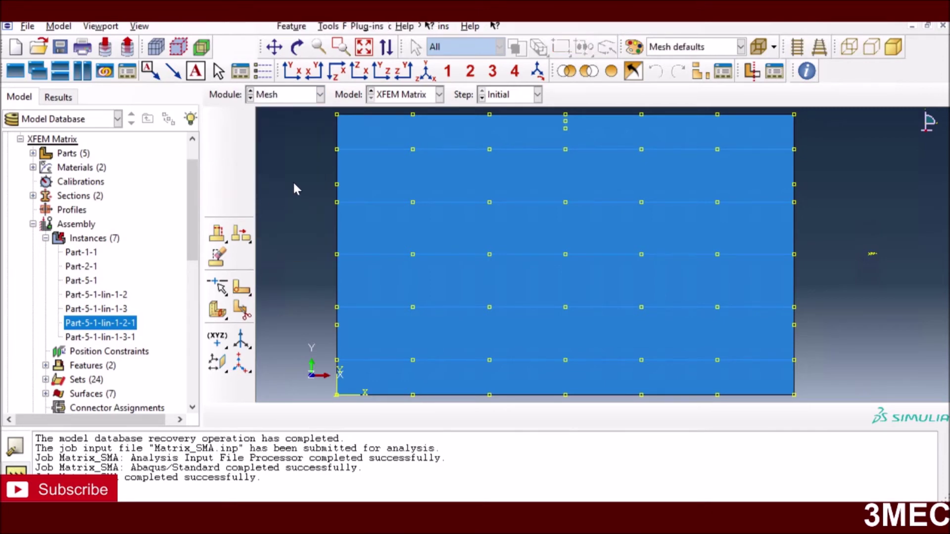
pyautogui.click(543, 94)
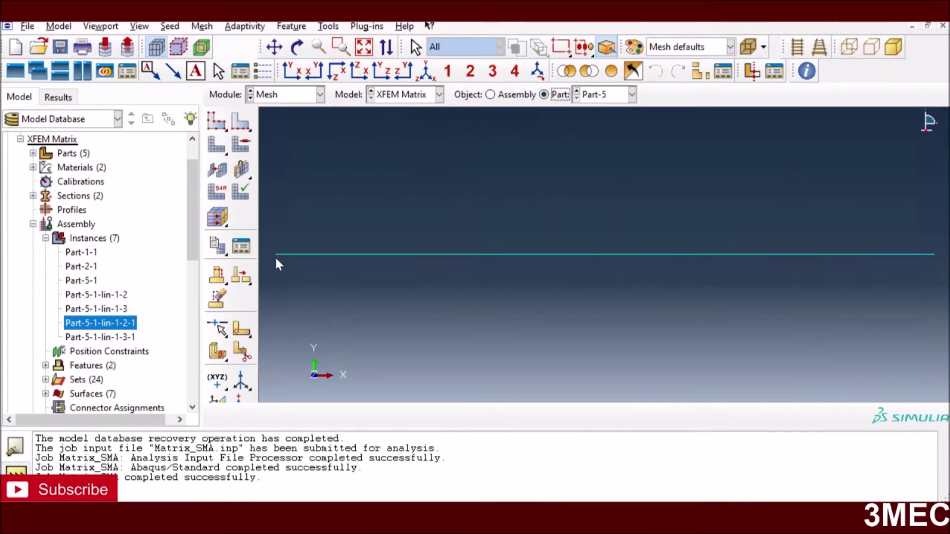
pyautogui.click(277, 95)
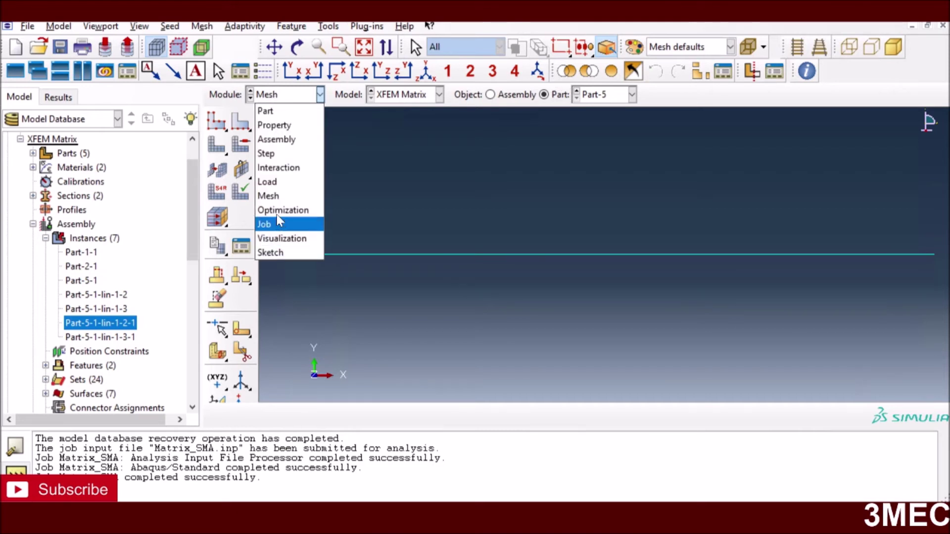
# - In the Interaction module, review interaction Int-1 without changes and close the Interaction Manager
pyautogui.click(274, 168)
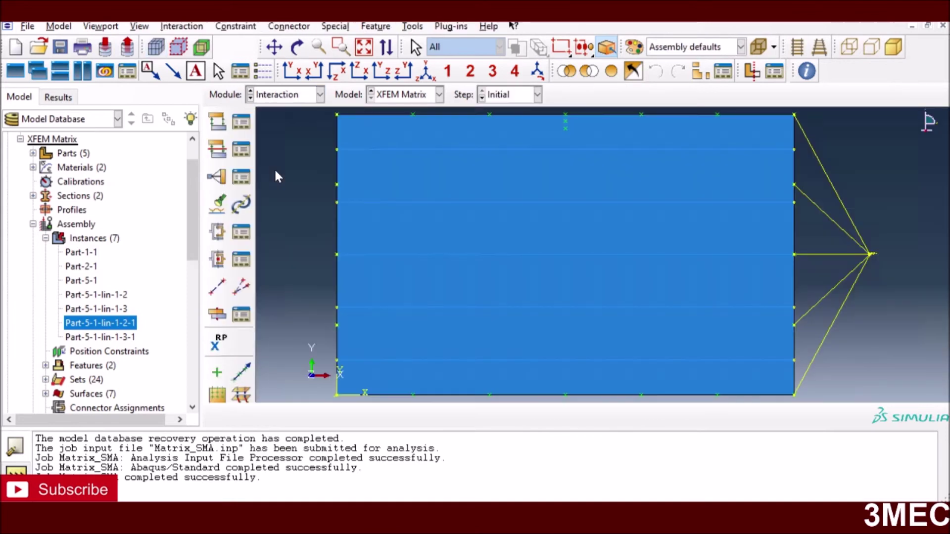
pyautogui.click(242, 122)
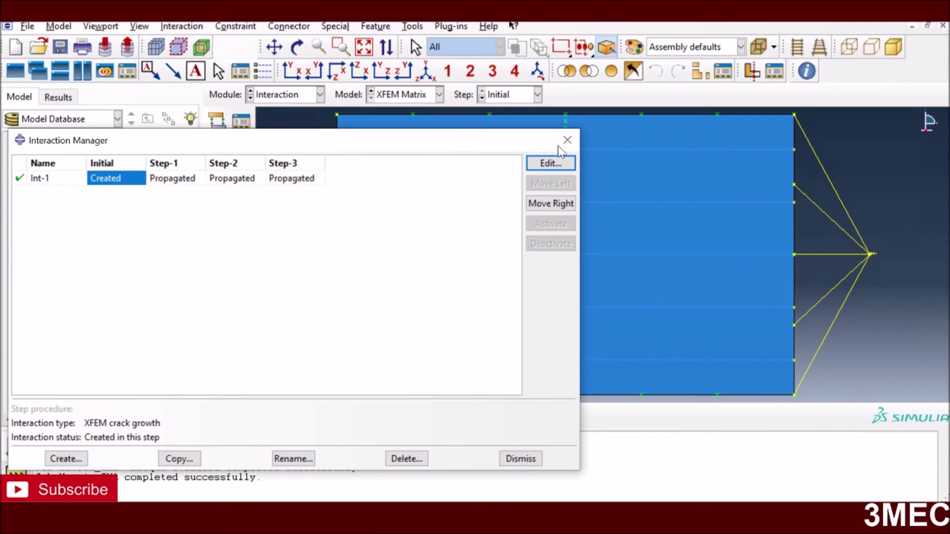
pyautogui.click(556, 163)
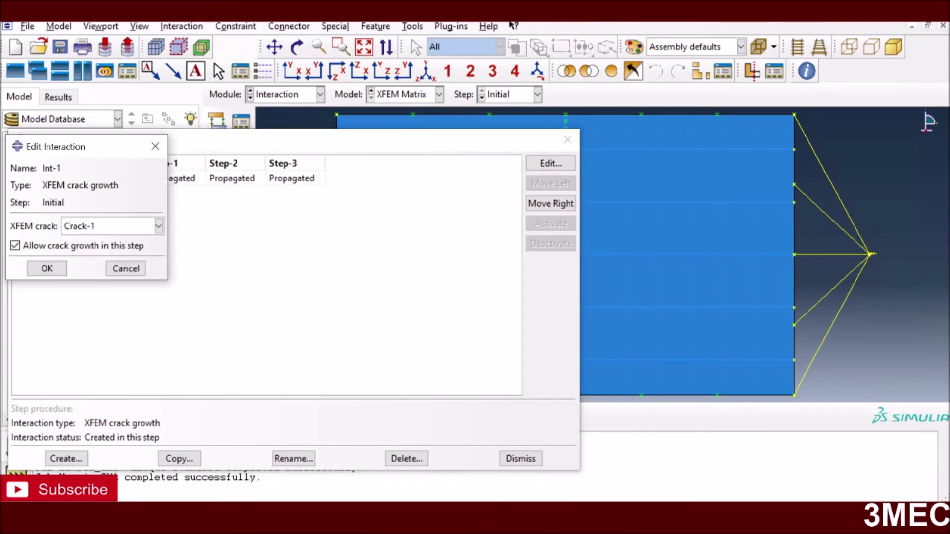
pyautogui.click(126, 269)
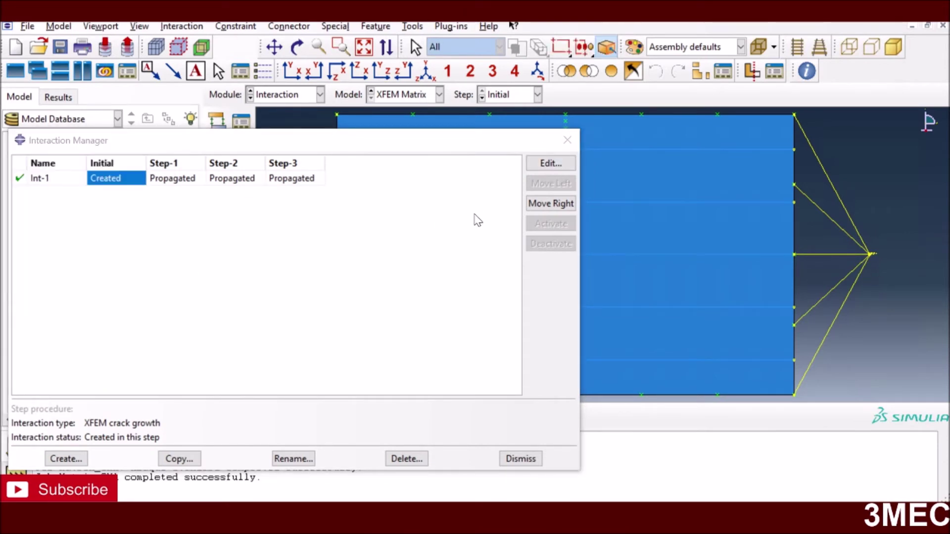
pyautogui.click(567, 141)
# - Review the XFEM crack Crack-1 in the Crack Manager, leaving it unchanged
pyautogui.click(335, 26)
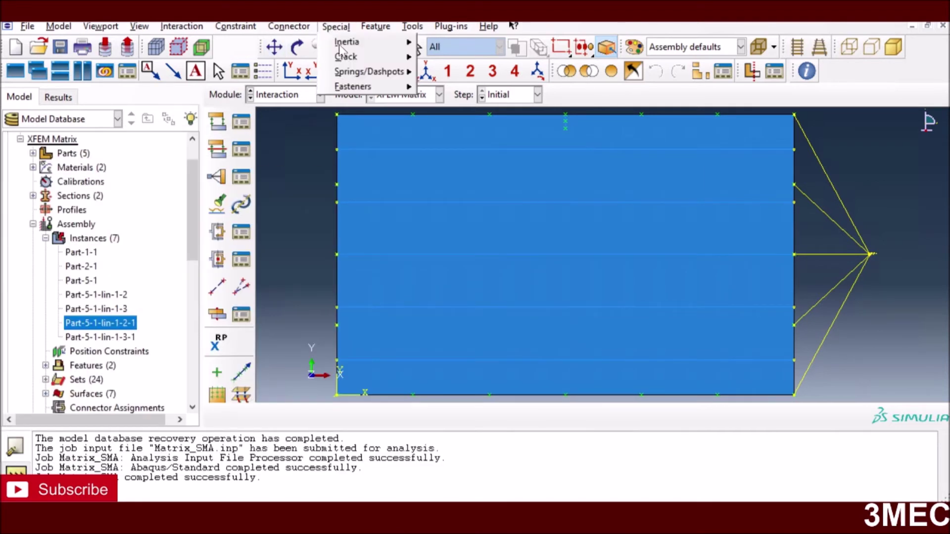
pyautogui.moveTo(399, 63)
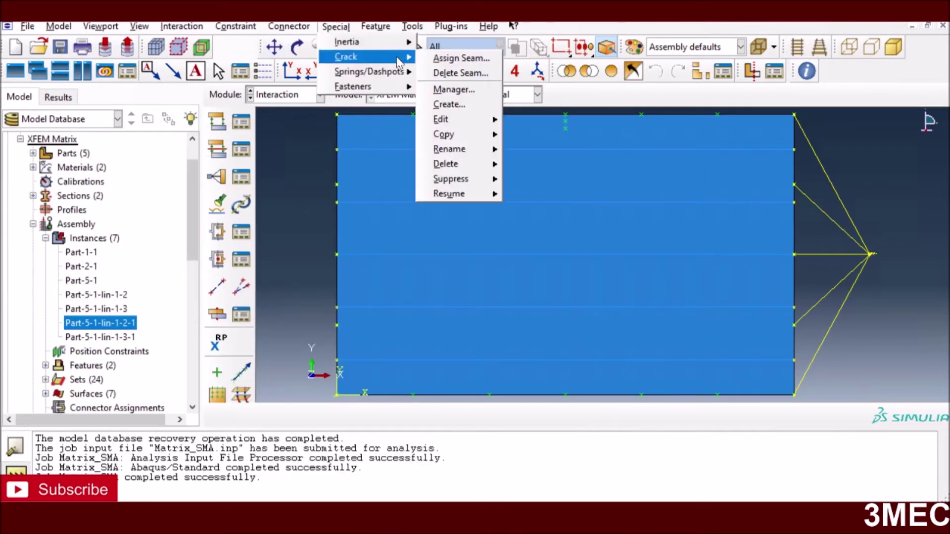
pyautogui.click(454, 90)
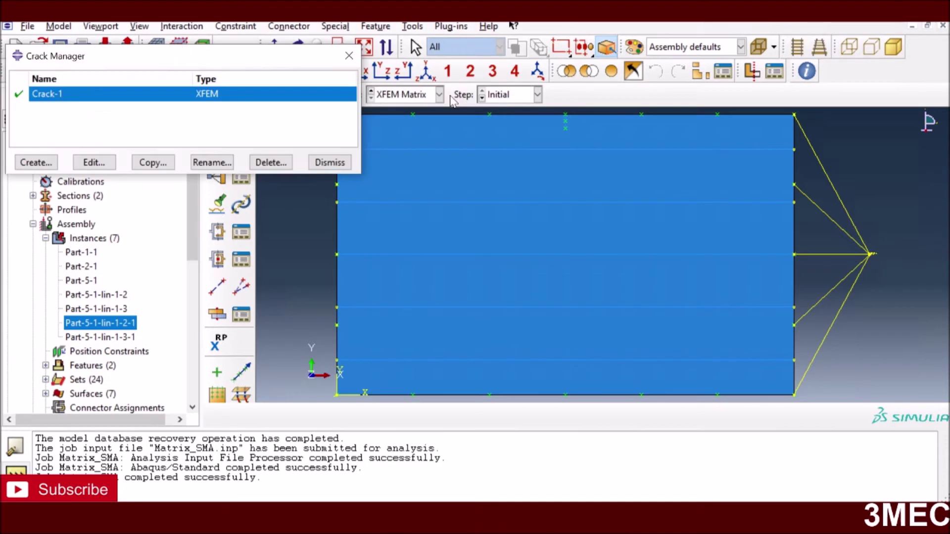
pyautogui.click(93, 162)
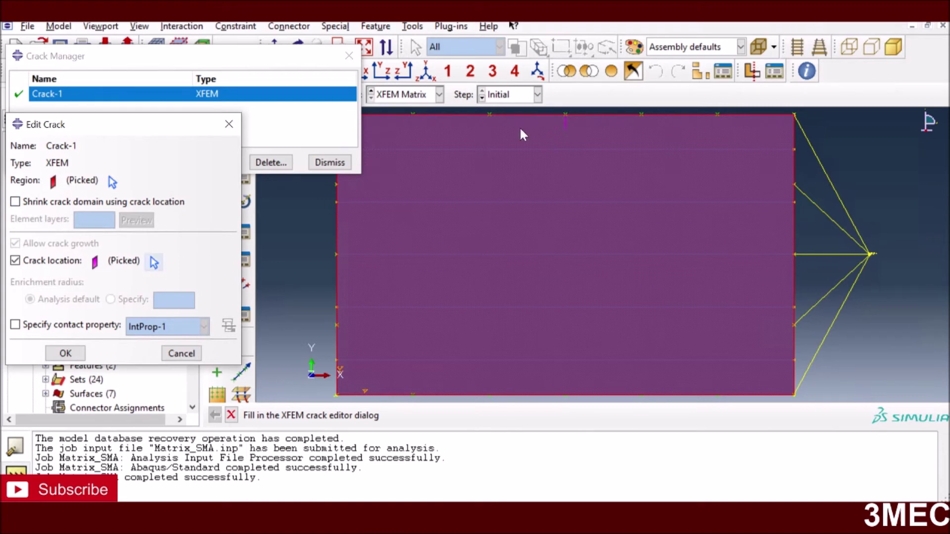
pyautogui.click(177, 357)
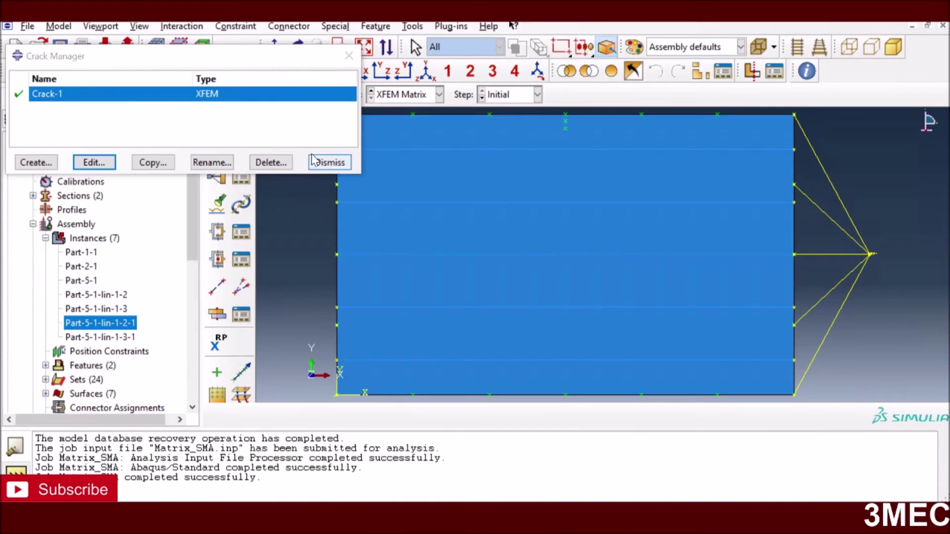
pyautogui.click(328, 162)
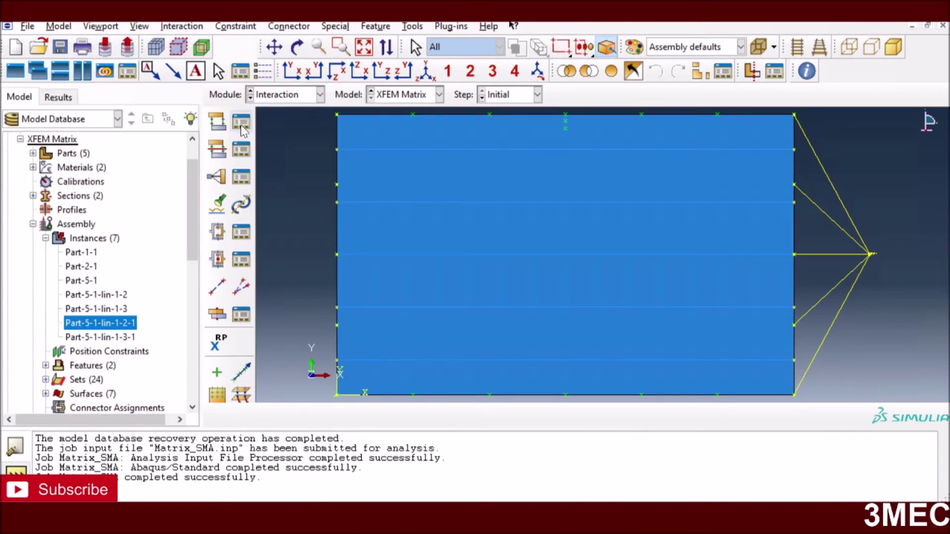
# - Confirm IntProp-1 is frictionless contact, then select coupling Constraint-1 in the Constraint Manager
pyautogui.click(242, 152)
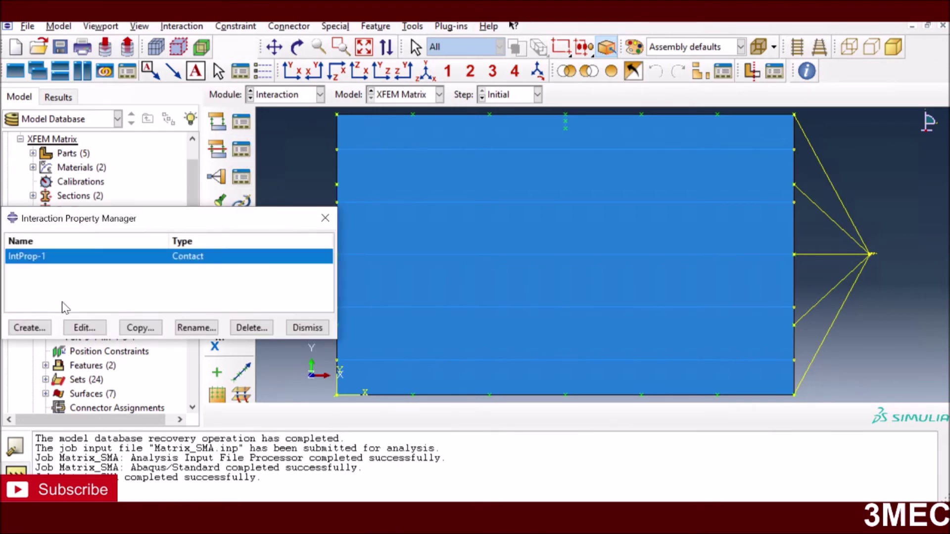
pyautogui.click(81, 330)
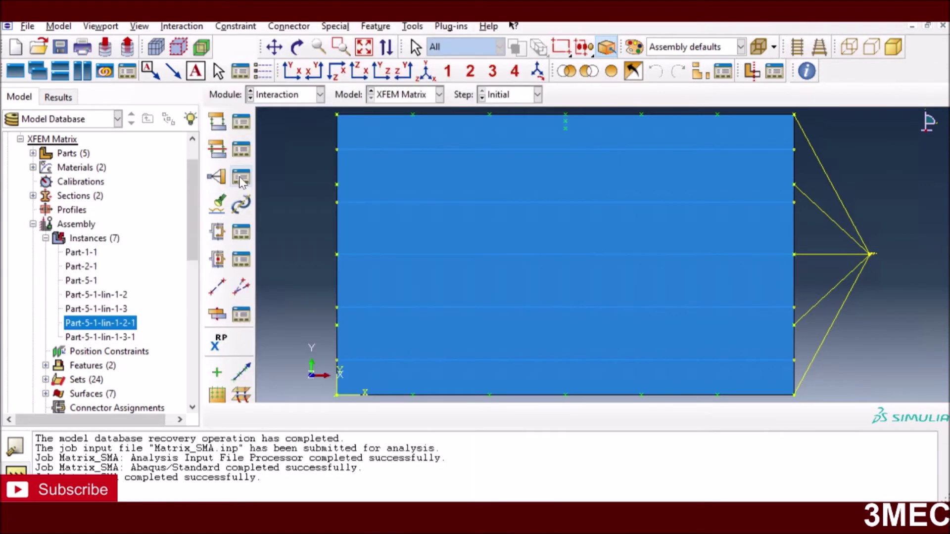
pyautogui.click(241, 178)
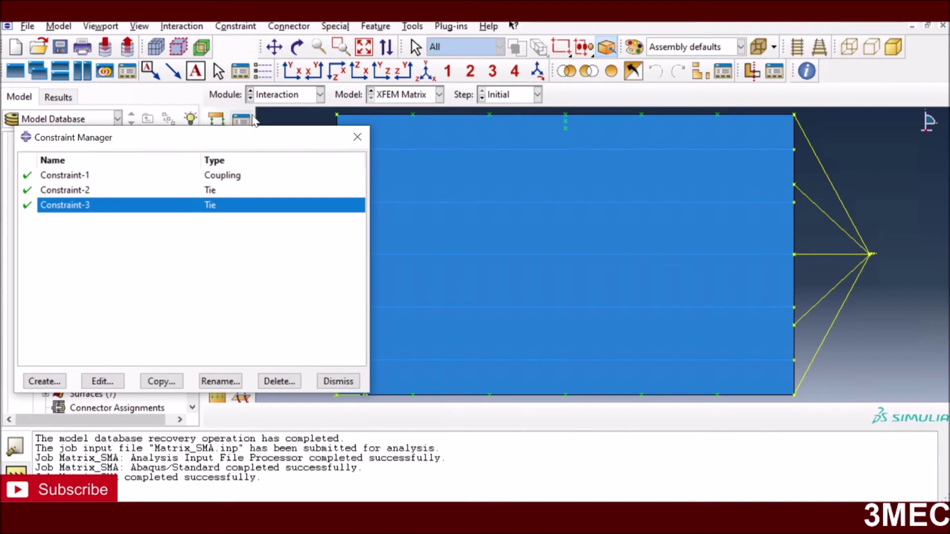
pyautogui.click(72, 176)
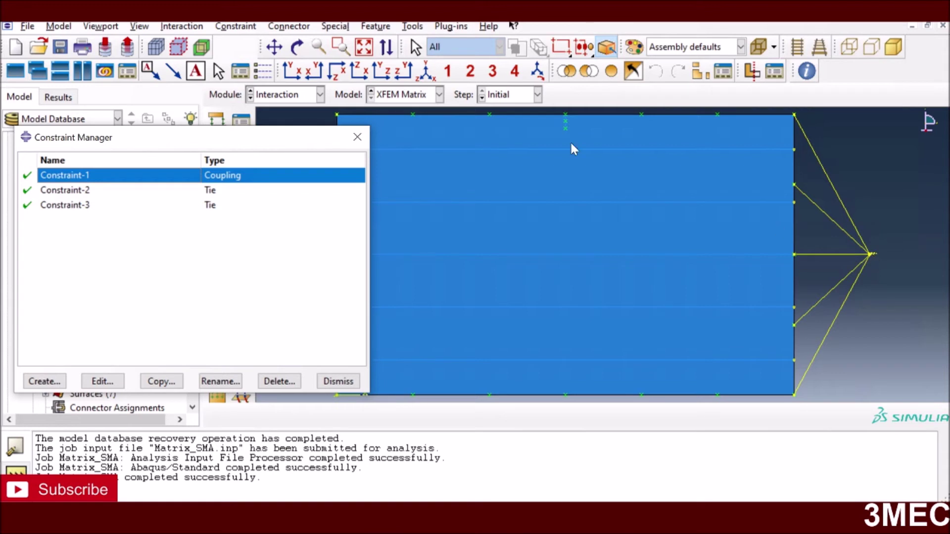
# - Start a new Coupling constraint and cancel it, leaving Constraint-1 and the two ties
pyautogui.click(415, 28)
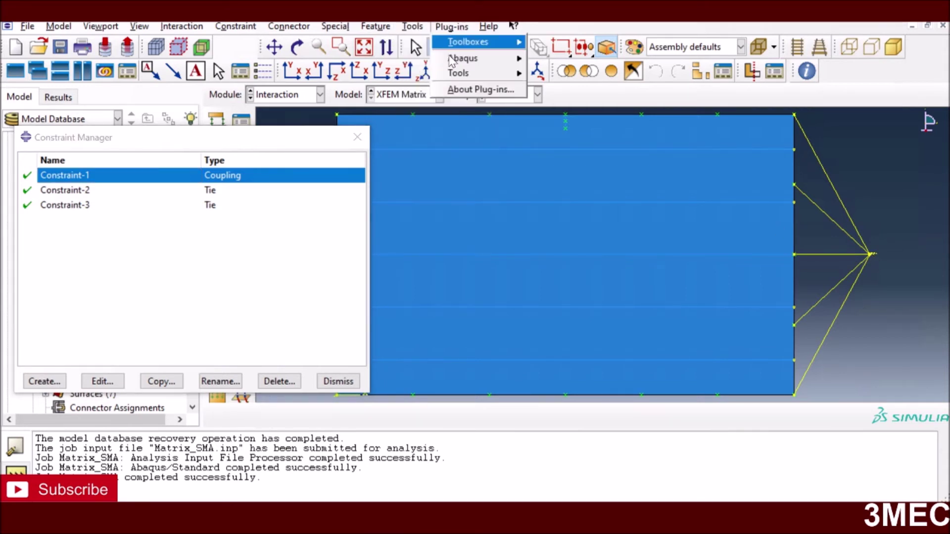
pyautogui.click(415, 27)
pyautogui.click(412, 28)
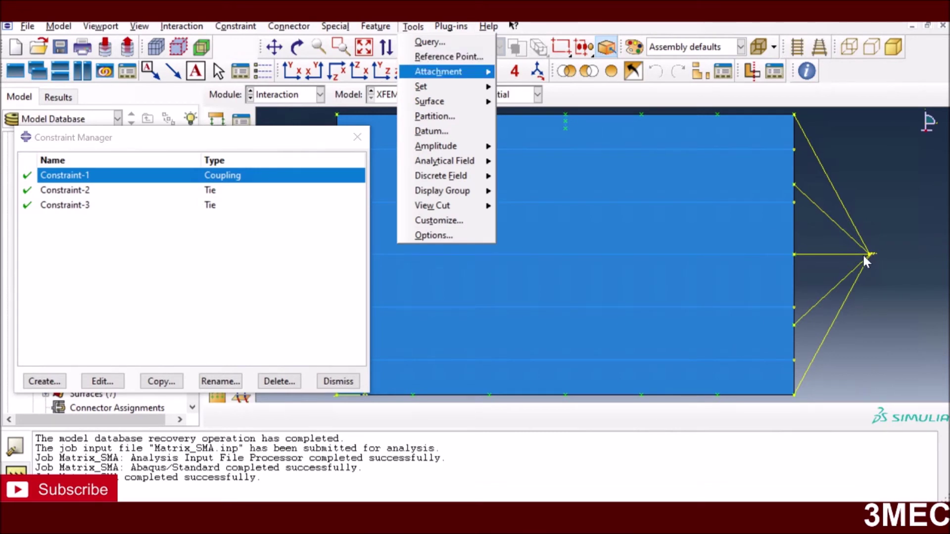
pyautogui.click(68, 196)
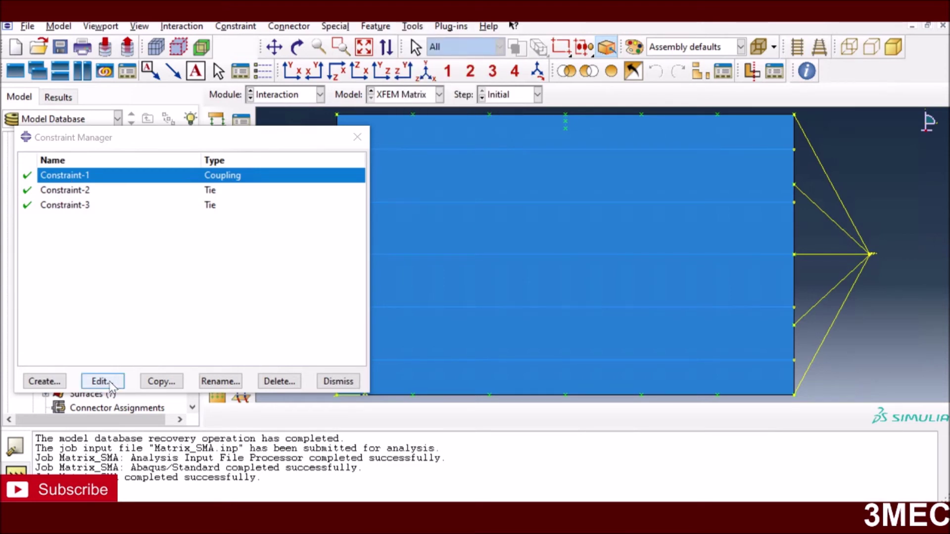
pyautogui.click(54, 382)
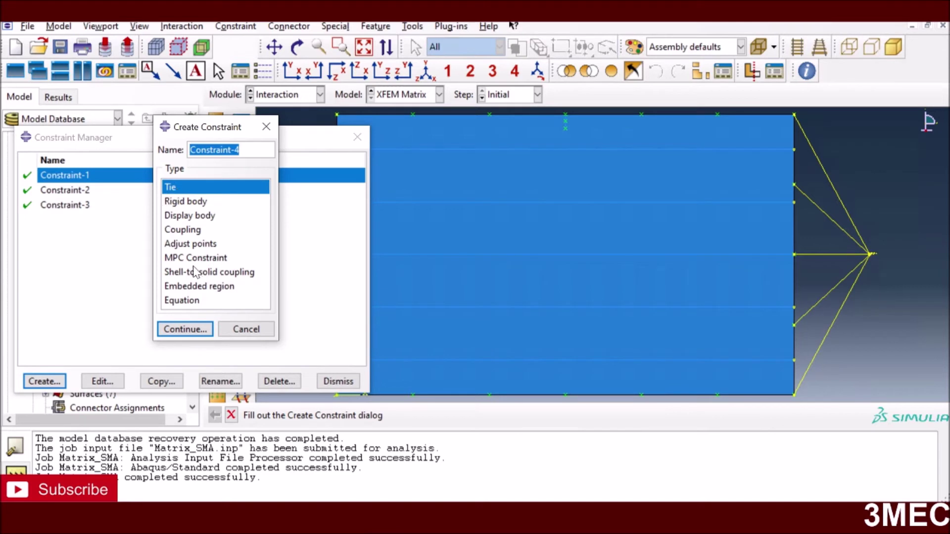
pyautogui.click(191, 231)
pyautogui.click(255, 330)
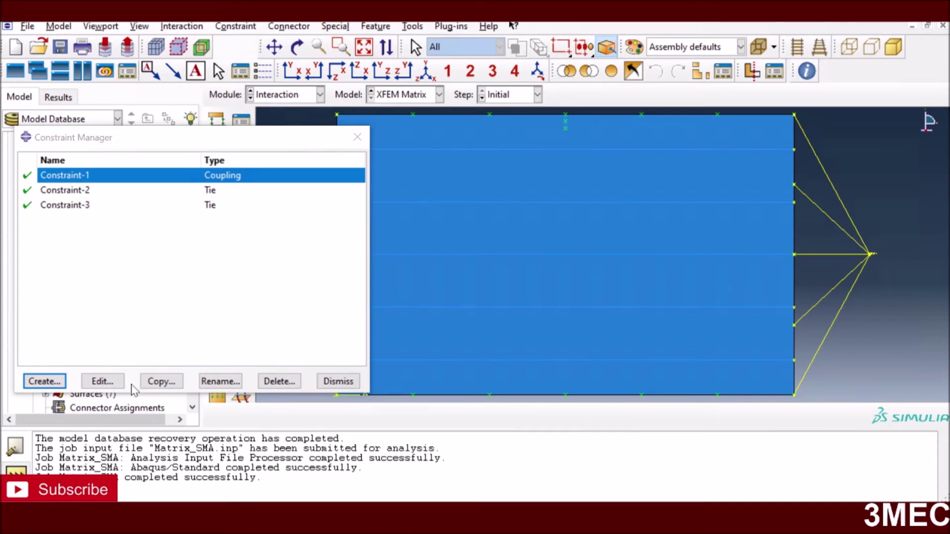
# - Review coupling Constraint-1 and tie Constraint-2 (m_Surf-5 to s_Set-12), accepting both unchanged
pyautogui.click(102, 381)
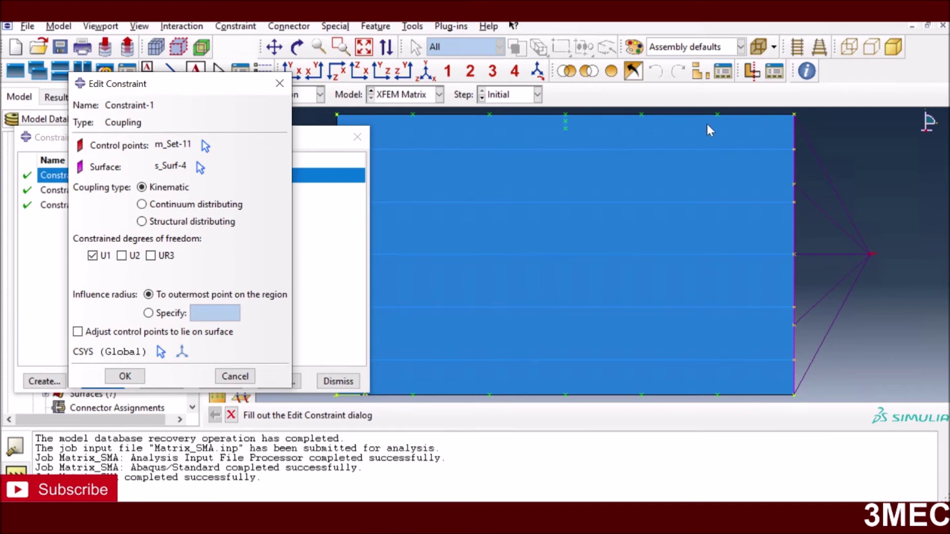
pyautogui.click(124, 377)
pyautogui.click(78, 190)
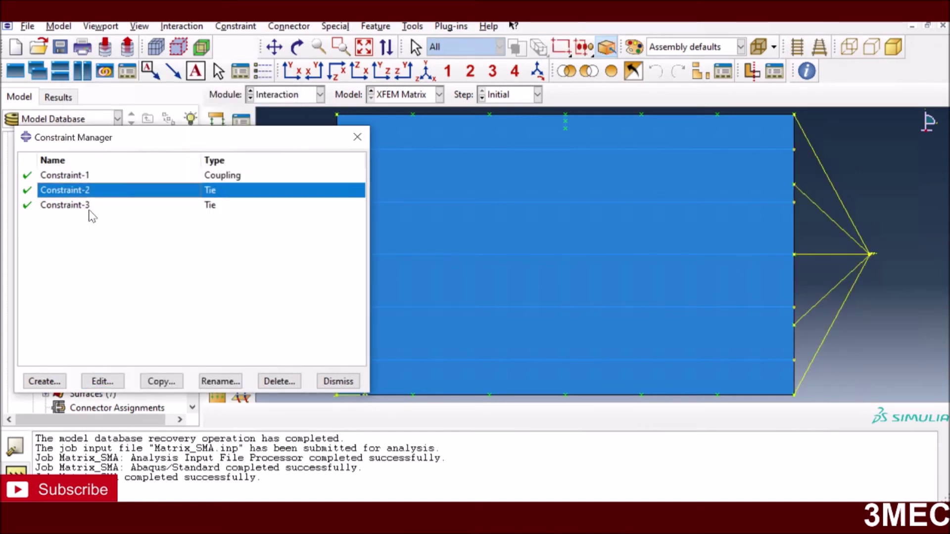
pyautogui.click(102, 381)
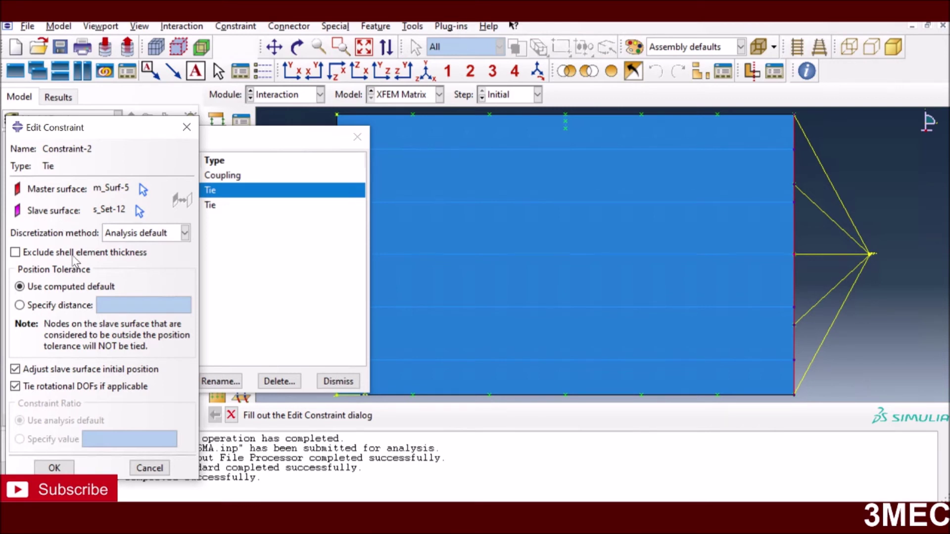
pyautogui.click(54, 468)
pyautogui.moveTo(314, 144); pyautogui.dragTo(745, 129)
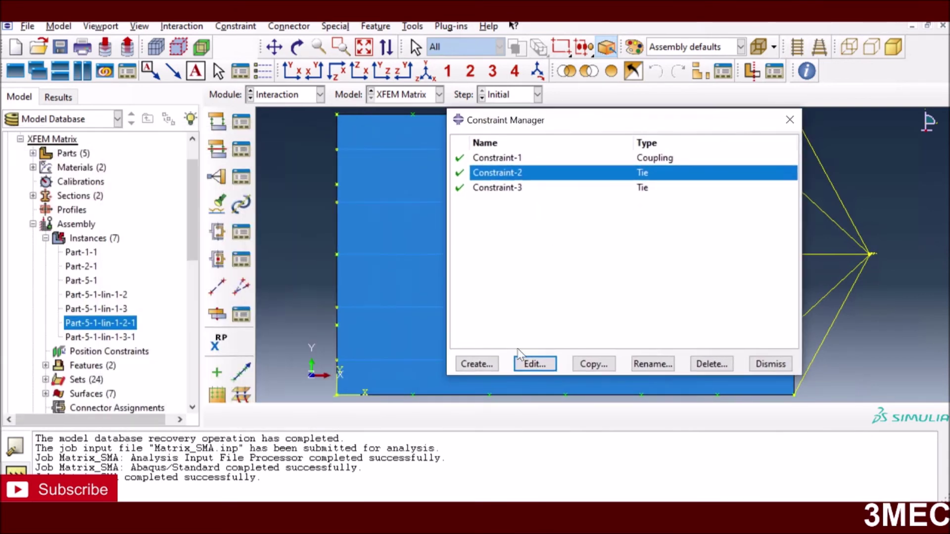
# - Review tie Constraint-3, start then cancel a new Tie constraint, and close the Constraint Manager
pyautogui.click(497, 188)
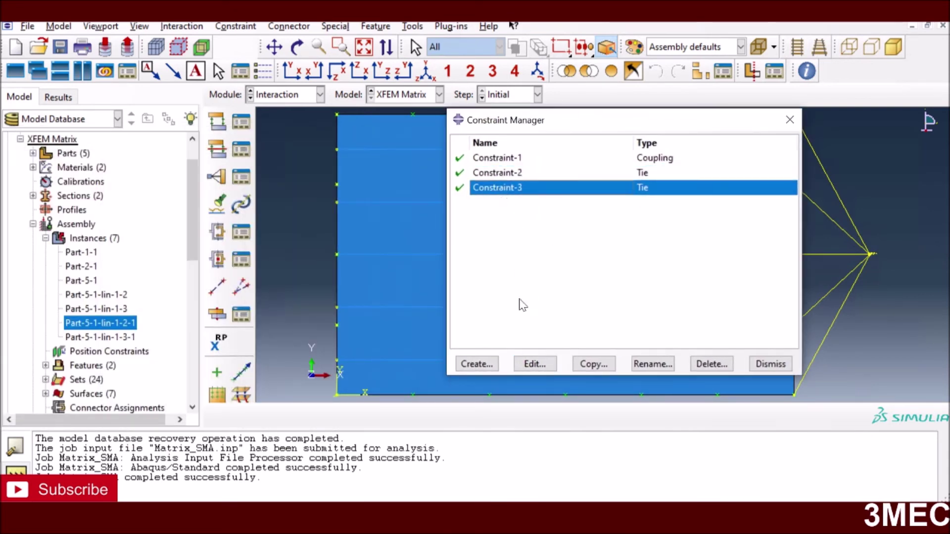
pyautogui.click(535, 364)
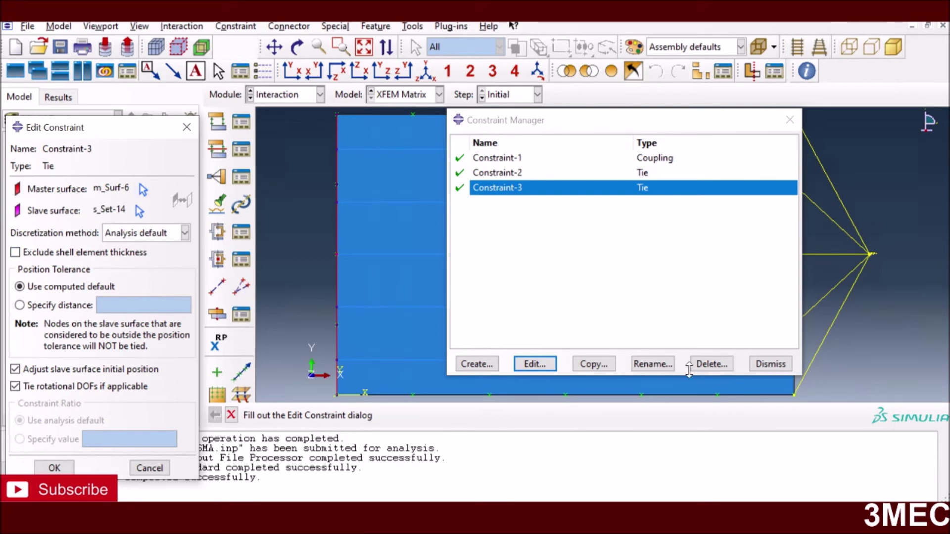
pyautogui.click(476, 364)
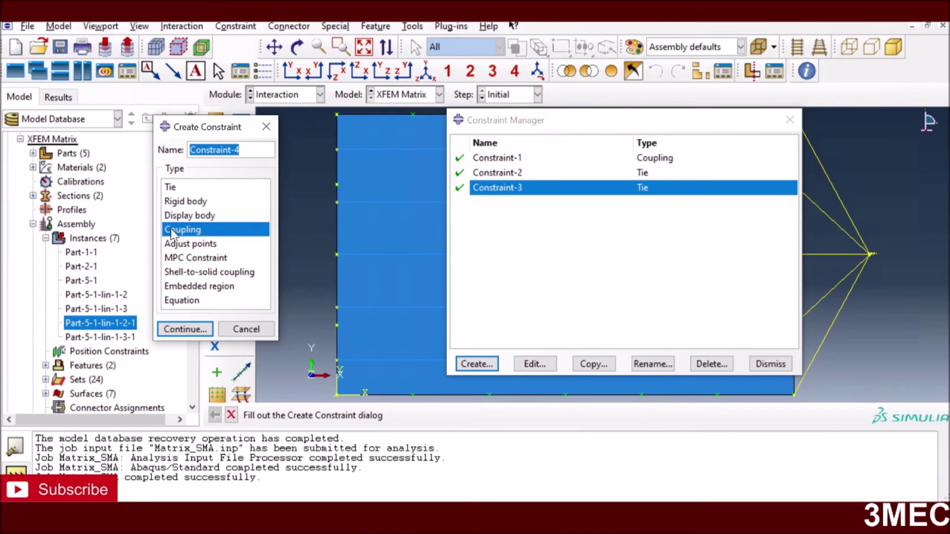
pyautogui.click(208, 187)
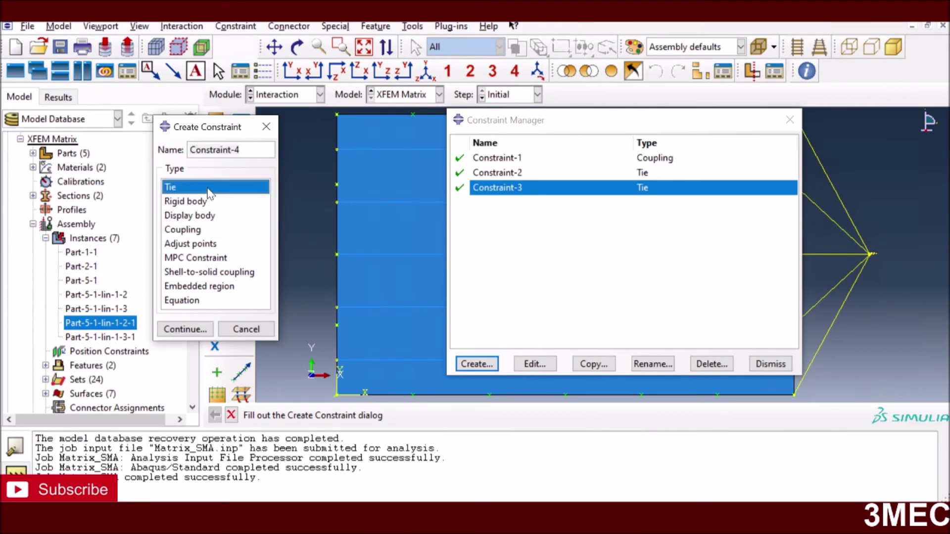
pyautogui.click(192, 328)
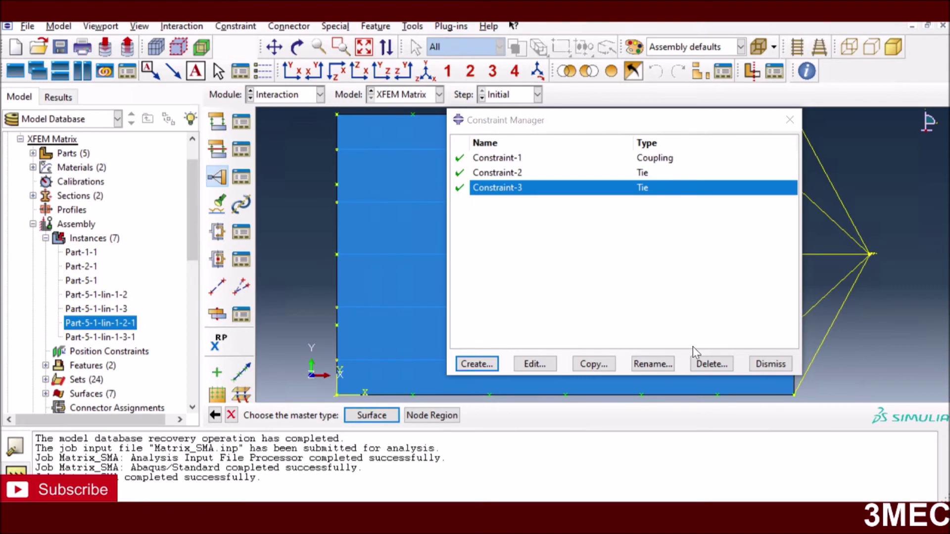
pyautogui.click(231, 415)
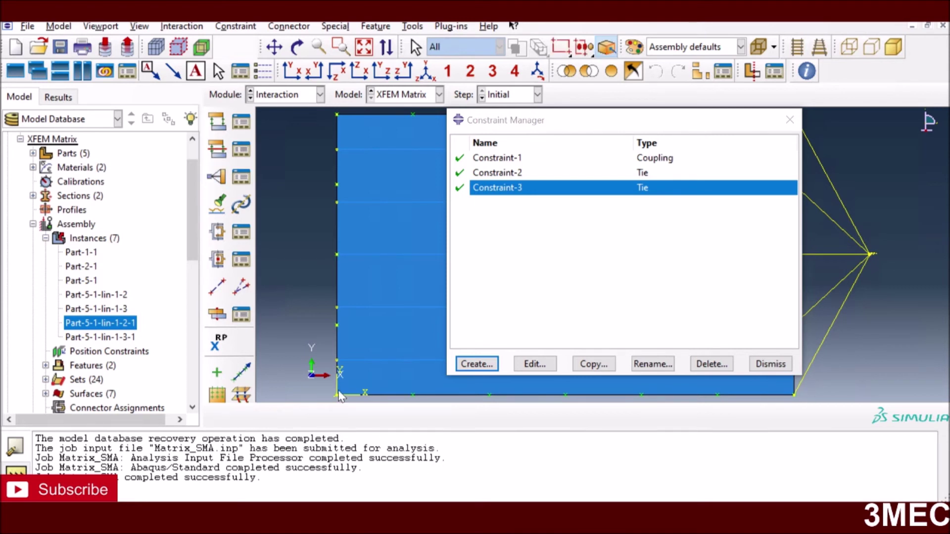
pyautogui.click(768, 366)
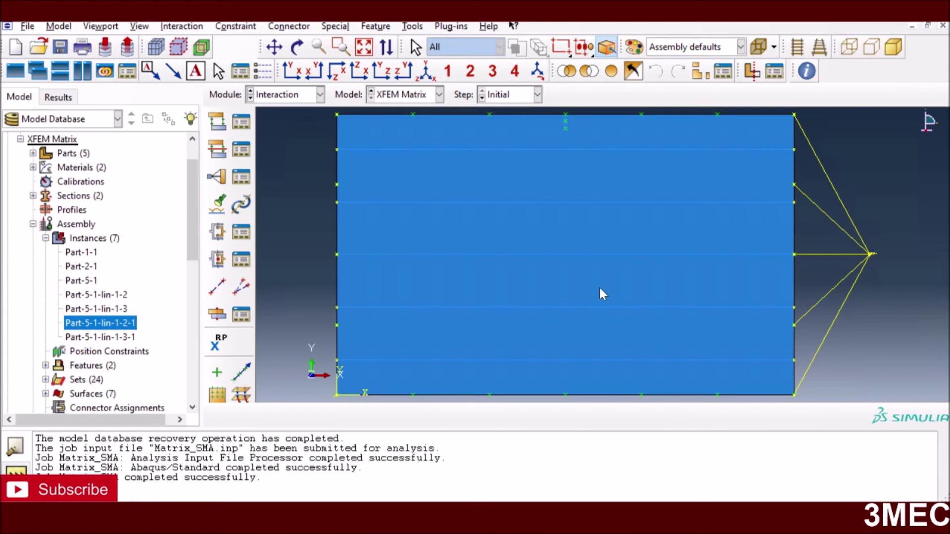
# - Switch to the Job module and open the Matrix_SMA job results as a Mises contour
pyautogui.click(285, 98)
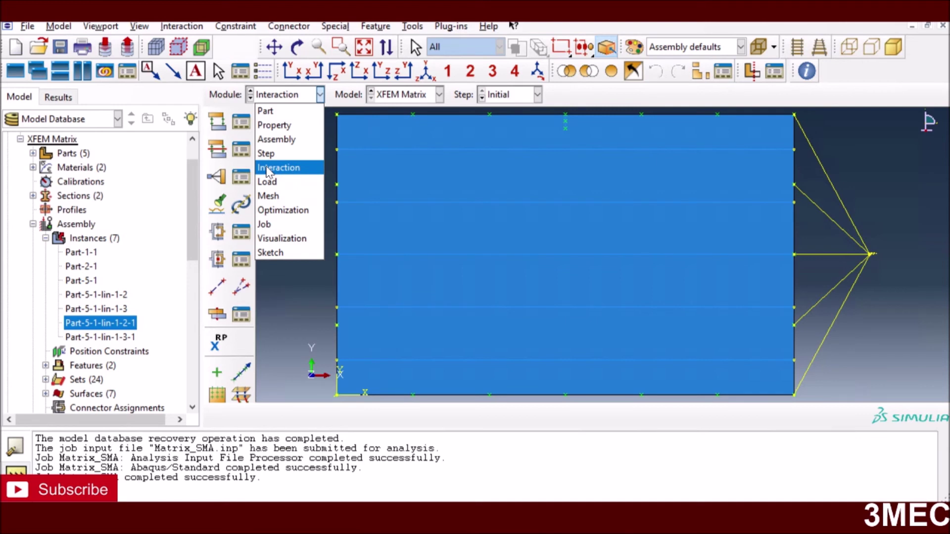
pyautogui.click(283, 225)
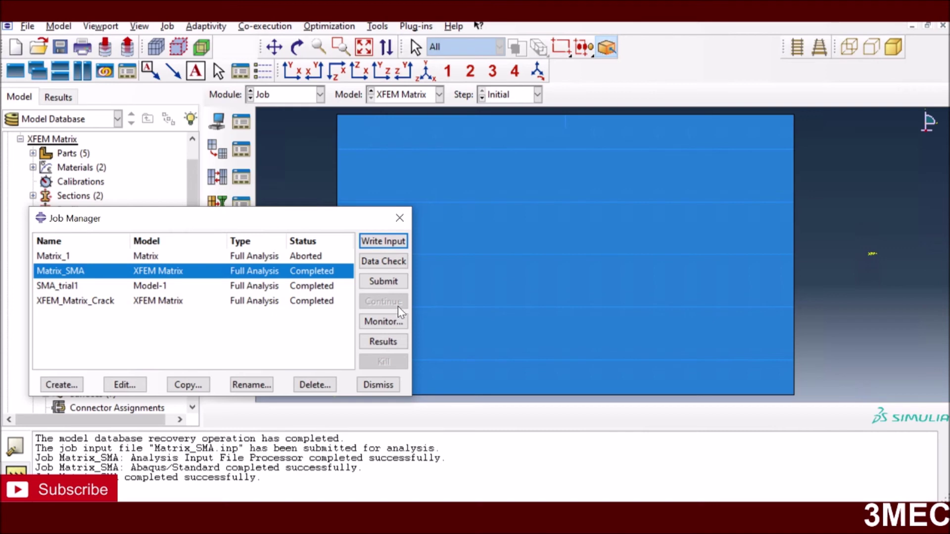
pyautogui.click(381, 342)
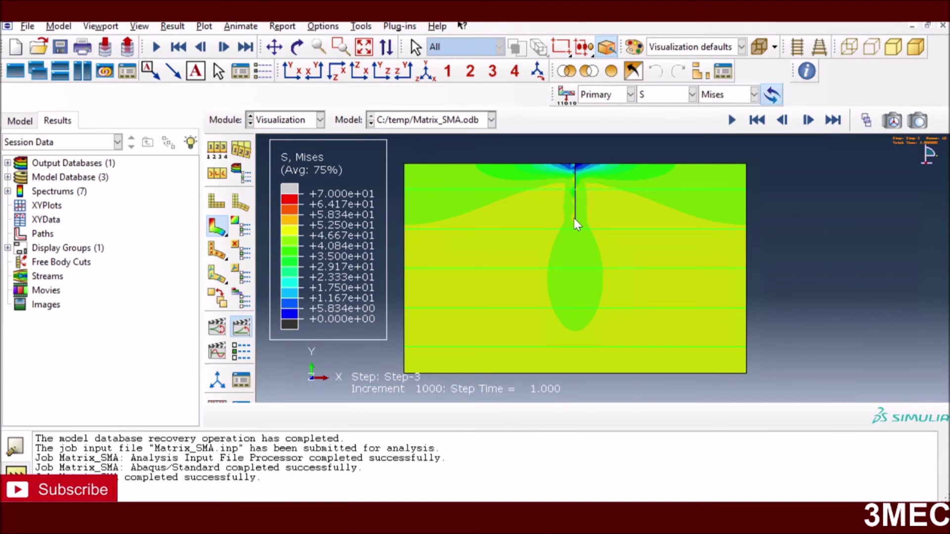
# - Animate the Mises contour through the increments up to Step-3, increment 1000
pyautogui.click(732, 120)
pyautogui.click(692, 94)
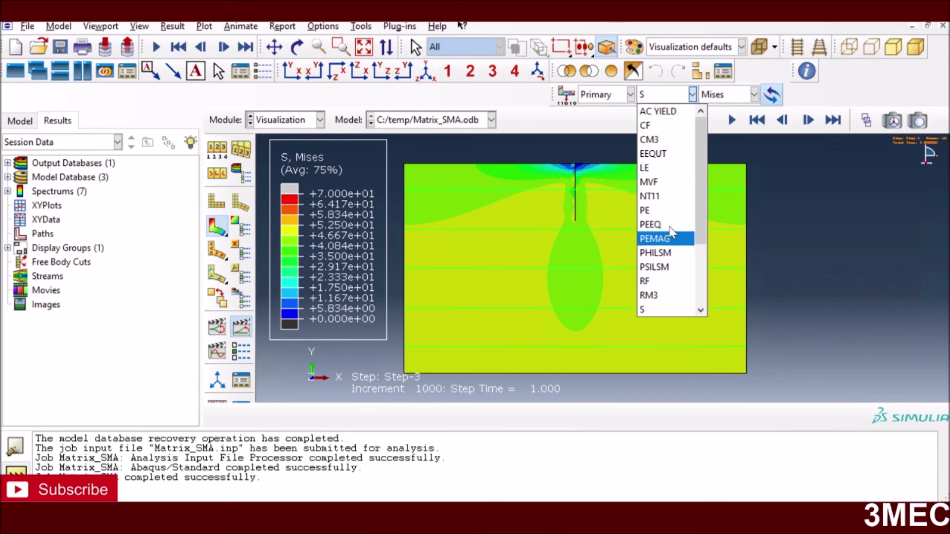
# - Plot the PEEQ contour, then switch the field output to MVF
pyautogui.click(651, 230)
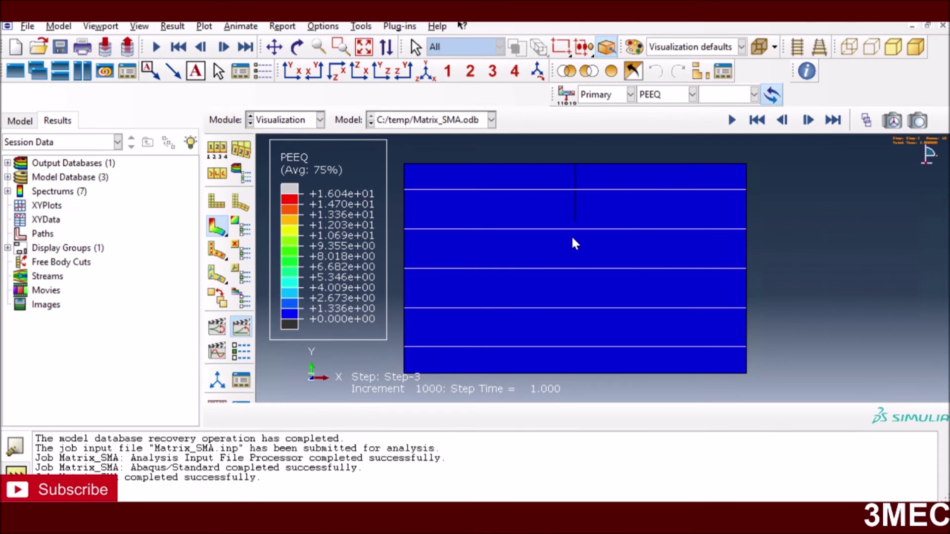
pyautogui.click(672, 95)
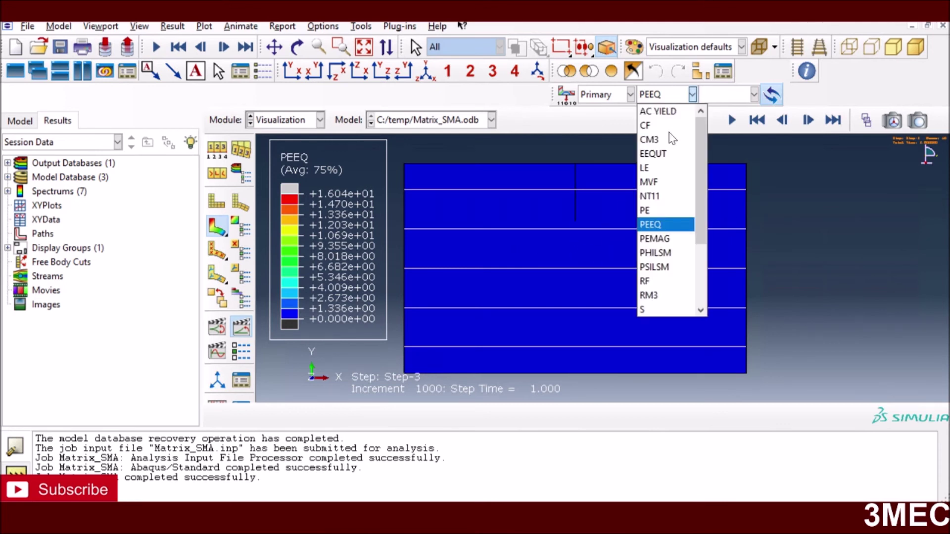
pyautogui.click(668, 183)
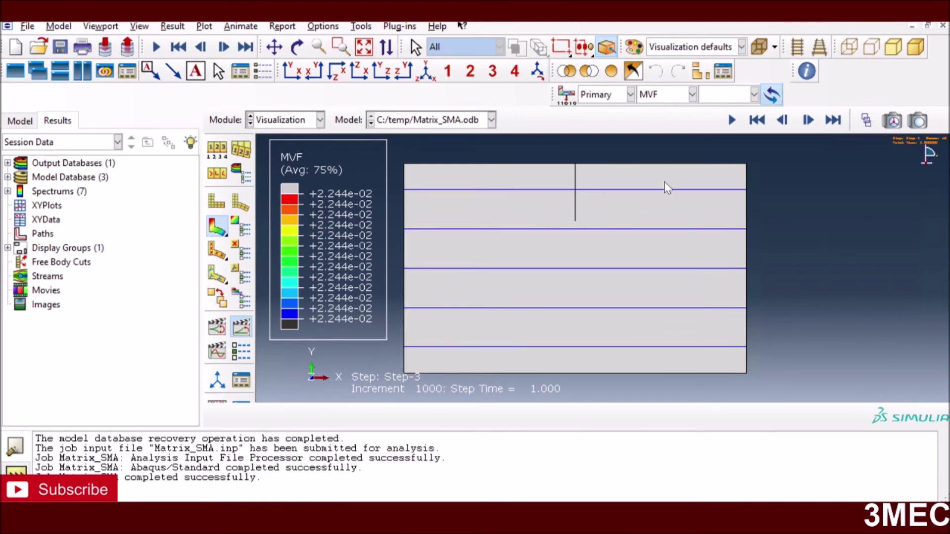
# - Animate the MVF contour (0 to 2.244e-02) through to Step-3, increment 1000, keeping MVF displayed
pyautogui.click(651, 96)
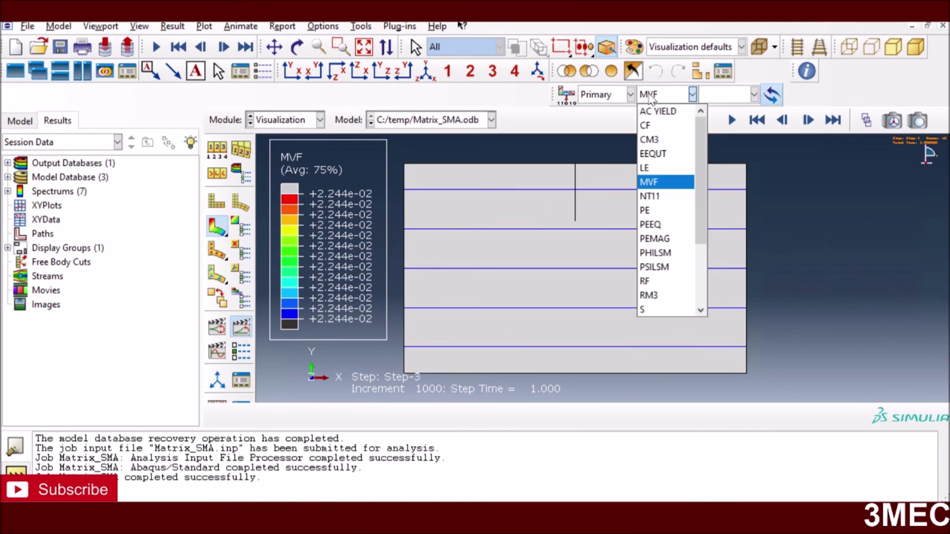
pyautogui.click(732, 121)
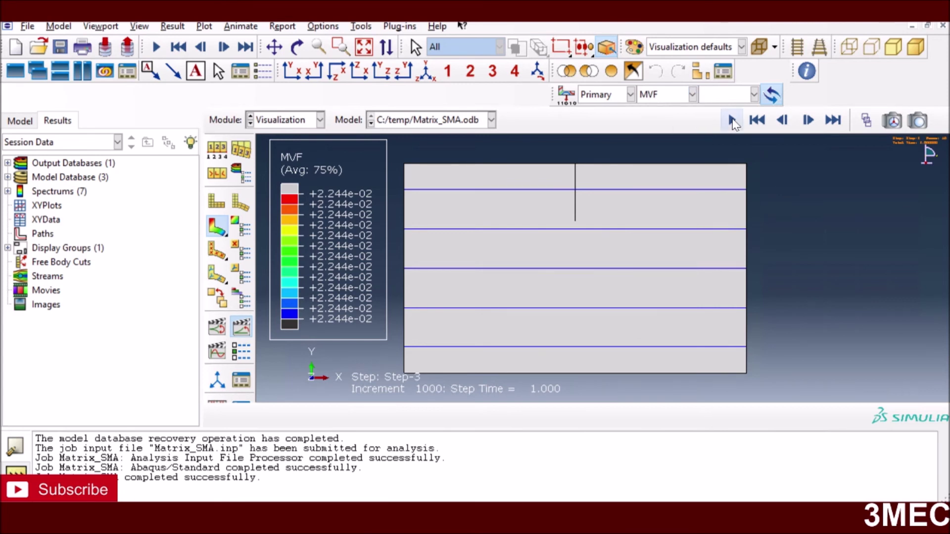
pyautogui.click(732, 120)
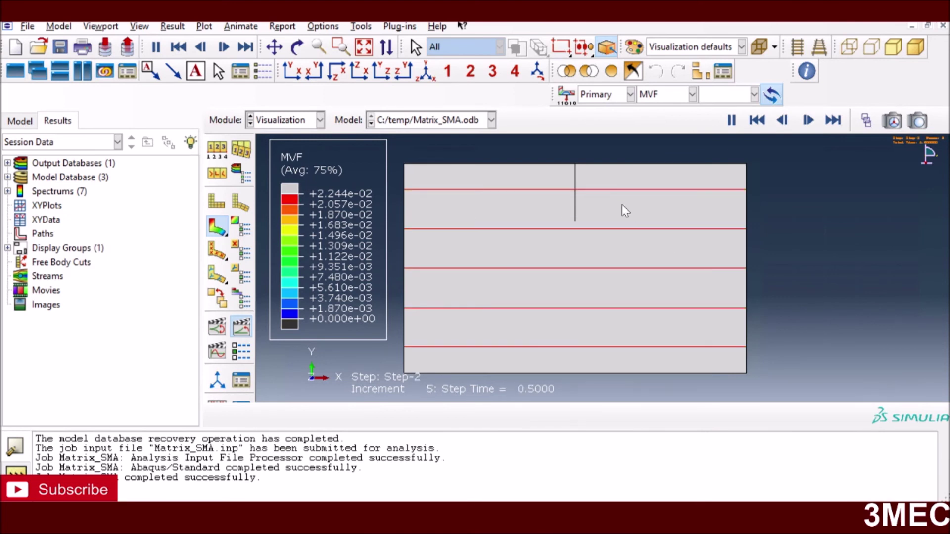
pyautogui.click(678, 97)
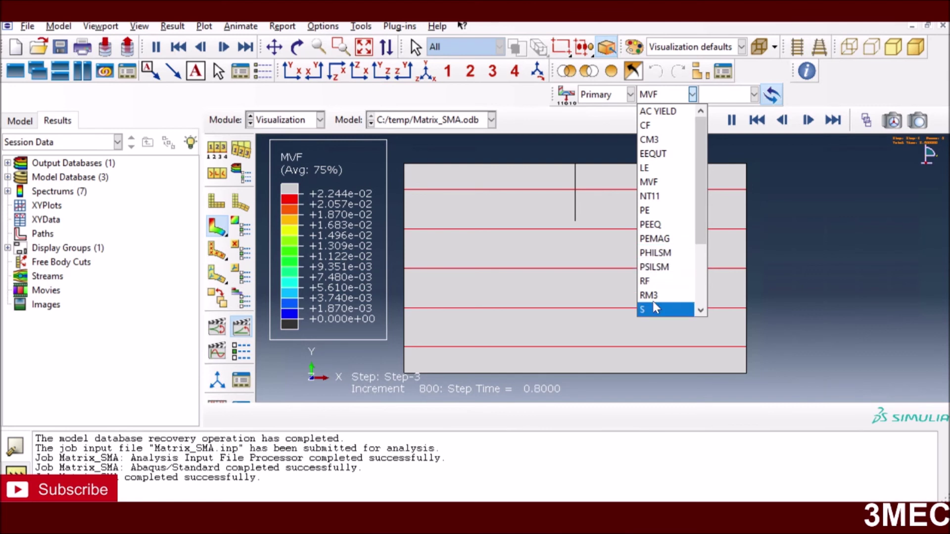
pyautogui.scroll(-3, 665, 248)
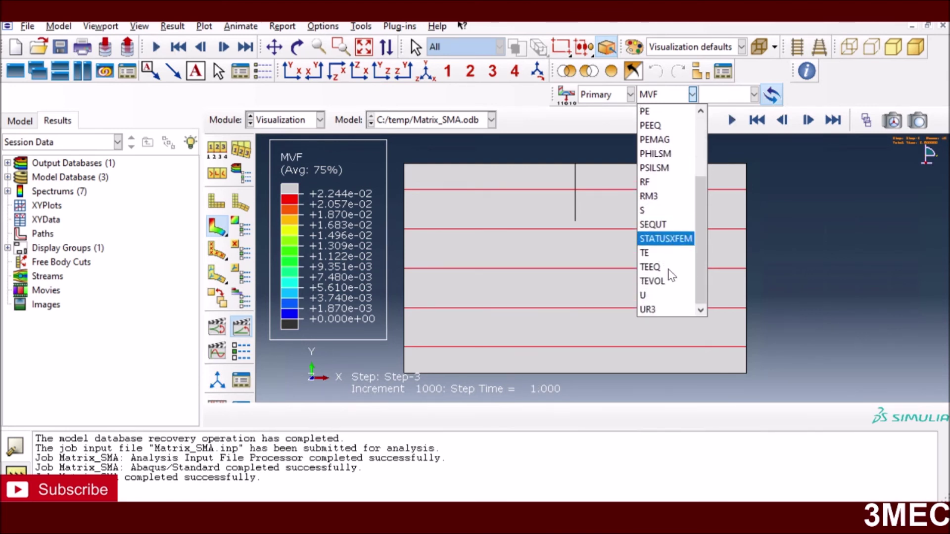
pyautogui.scroll(2, 671, 260)
pyautogui.scroll(1, 672, 260)
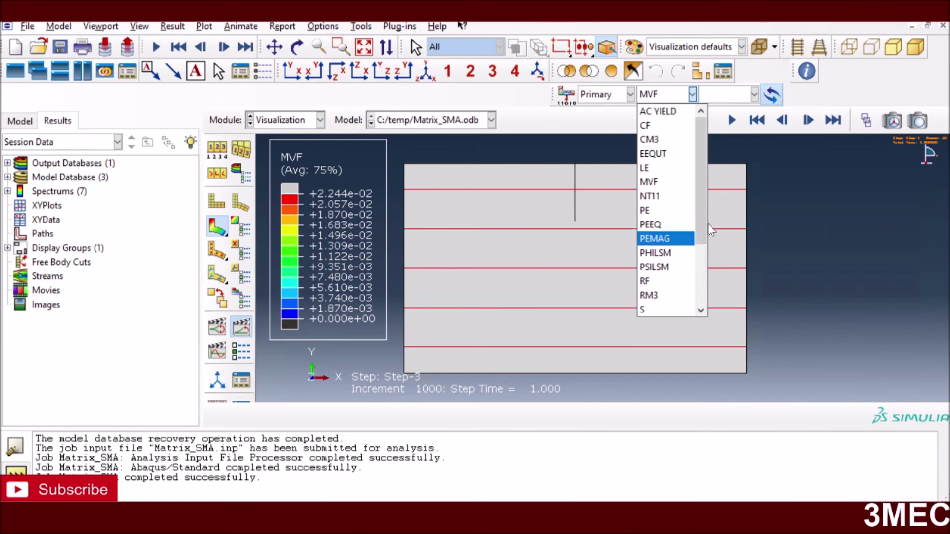
pyautogui.click(809, 222)
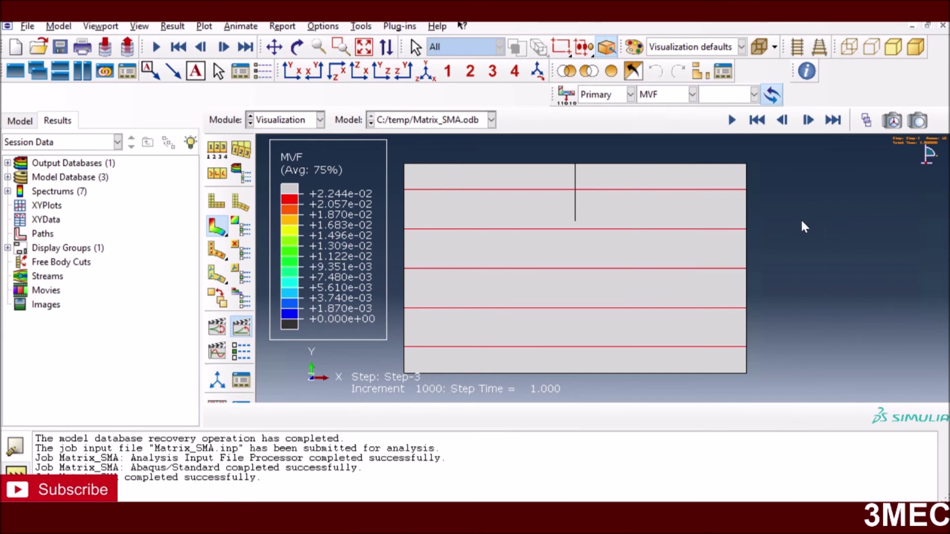